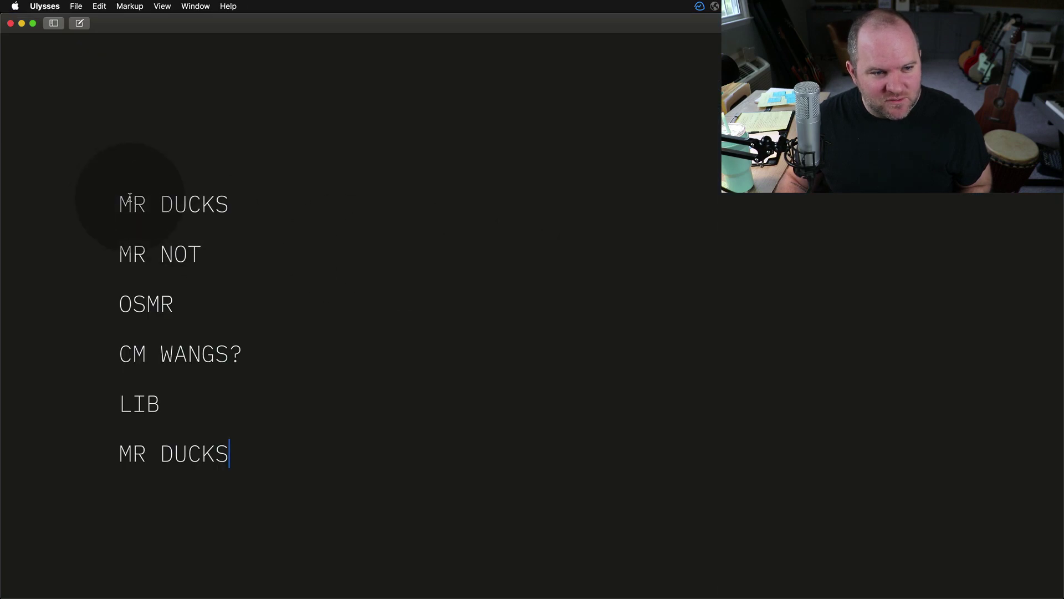
drag(129, 199, 345, 456)
click(329, 469)
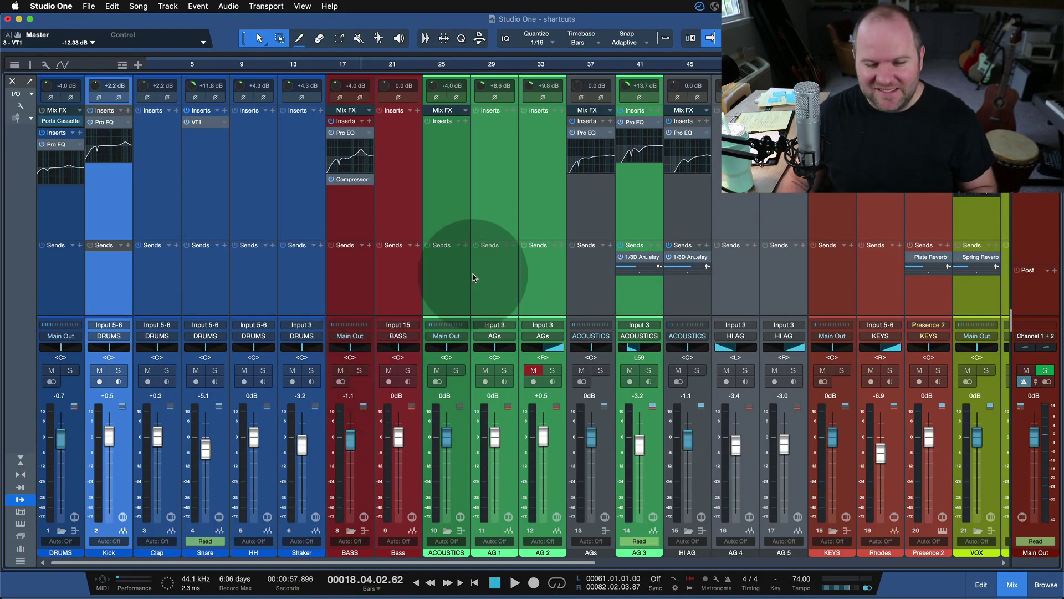
Select the Shaker, HH and Snare mixer channels in turn, and move the channel selection back along to Shaker.
click(307, 280)
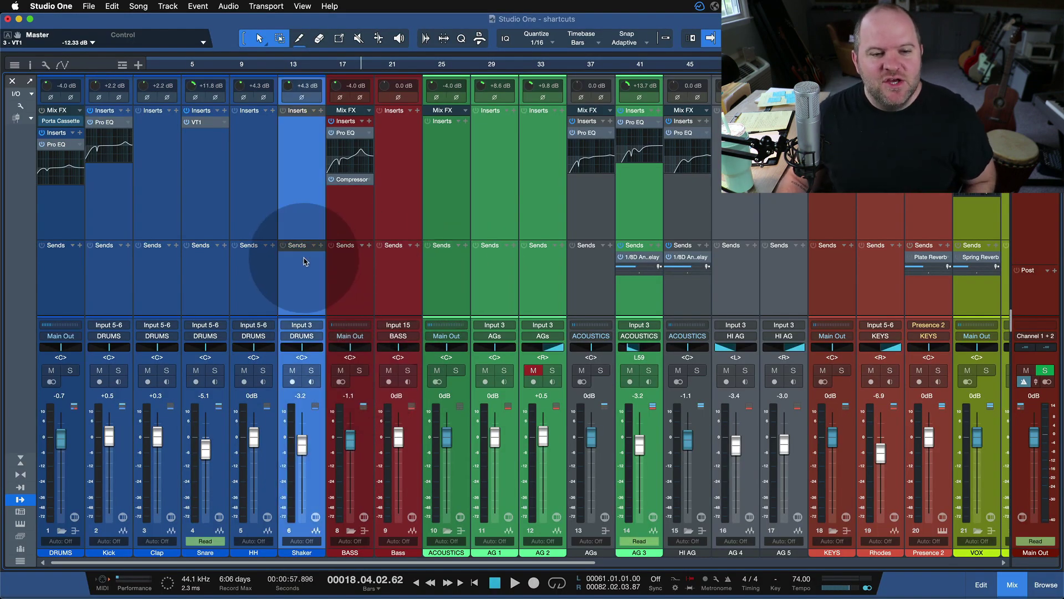
click(261, 274)
click(188, 279)
key(Right)
key(Right)
key(Right)
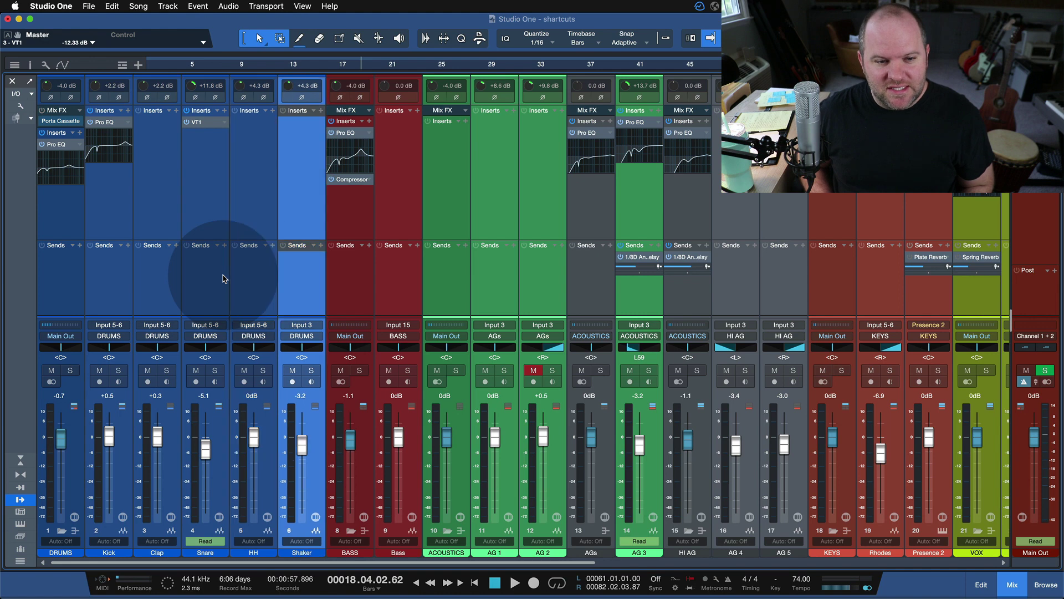
Move the mixer channel selection back and forth through the neighbouring drum channels, ending on HH.
key(Left)
key(Left)
key(Left)
key(Left)
key(Right)
key(Down)
key(Down)
key(Up)
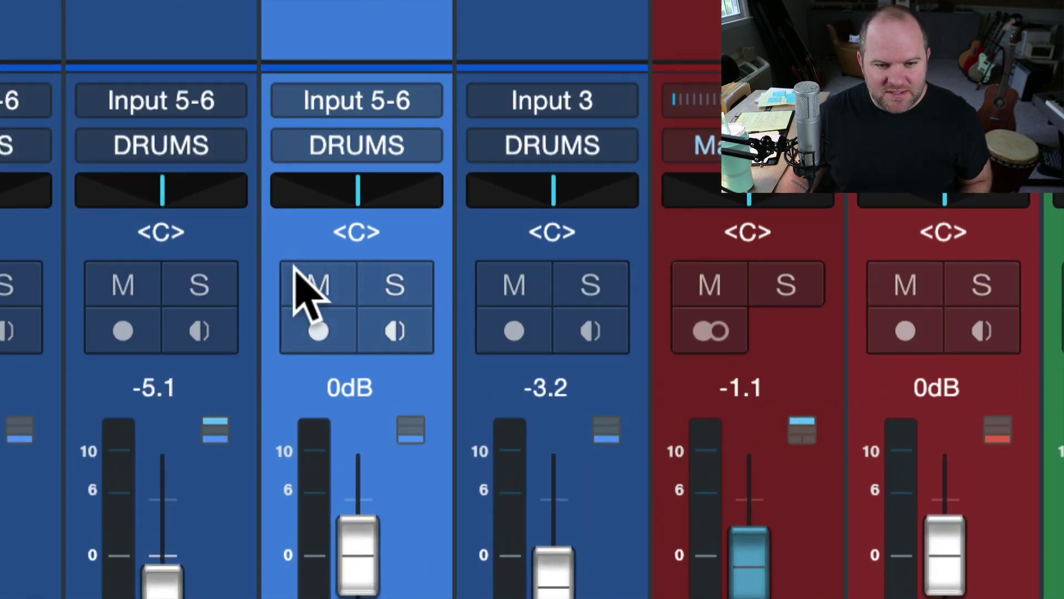
Try the mute, solo and record-arm controls of the HH channel, leaving each one off.
click(328, 287)
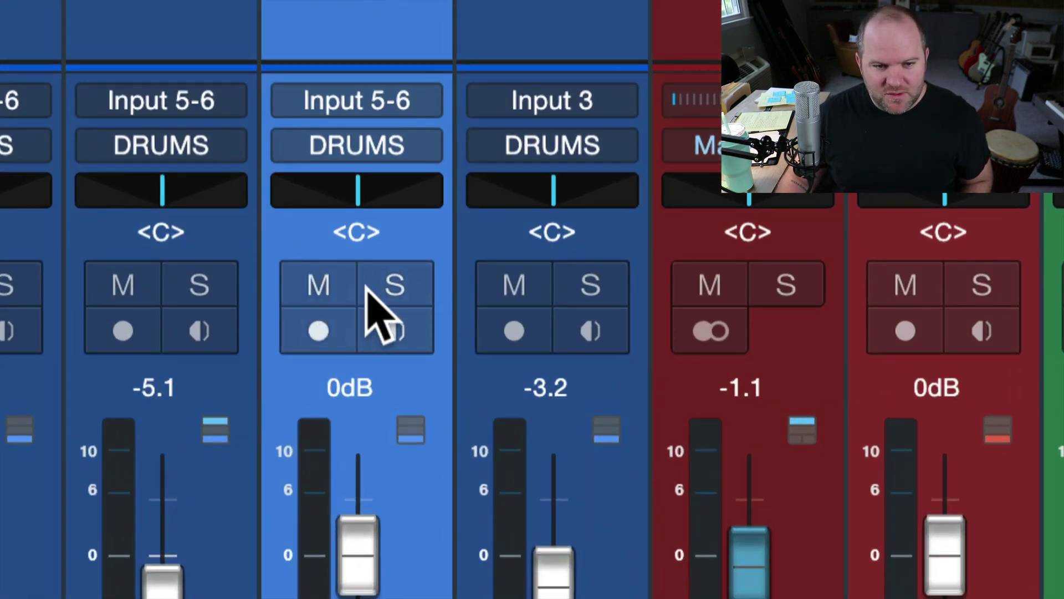
click(367, 285)
click(367, 285)
click(323, 322)
click(323, 321)
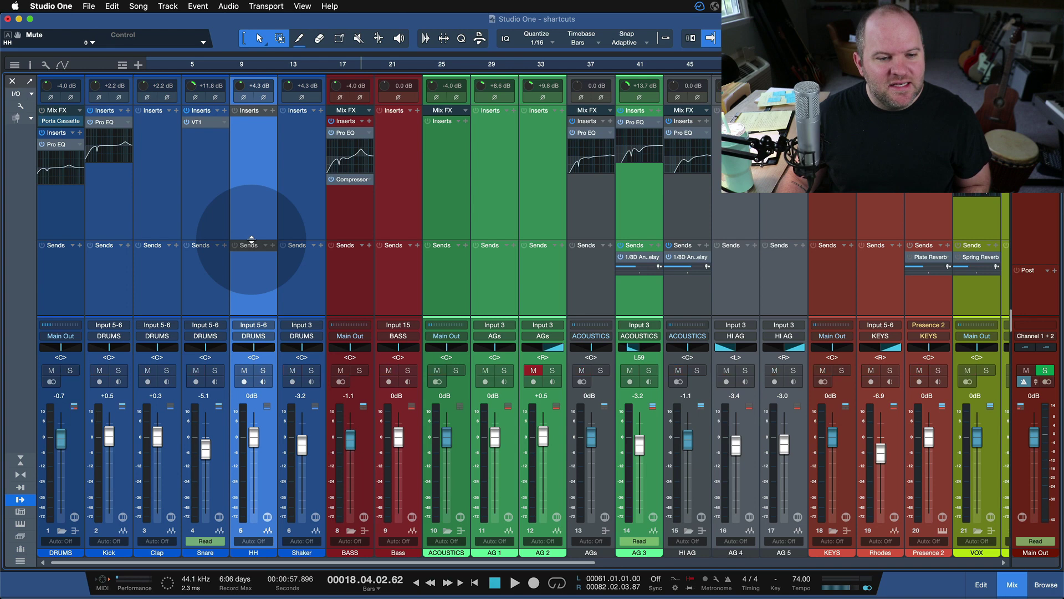
Select the Shaker, HH, Clap and Kick mixer channels one after another.
click(299, 260)
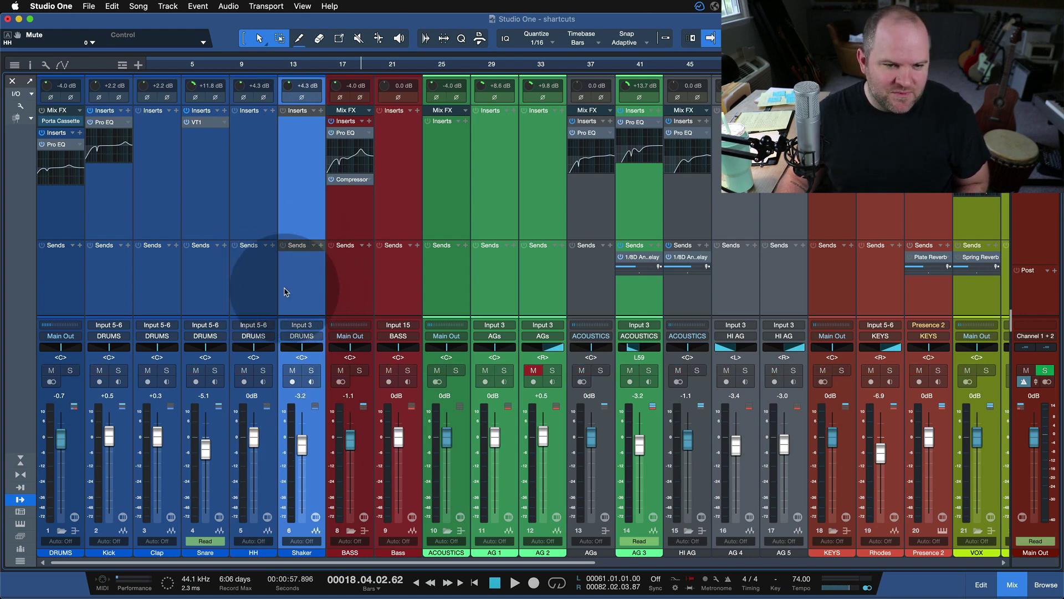
click(253, 266)
shift+click(150, 286)
click(115, 287)
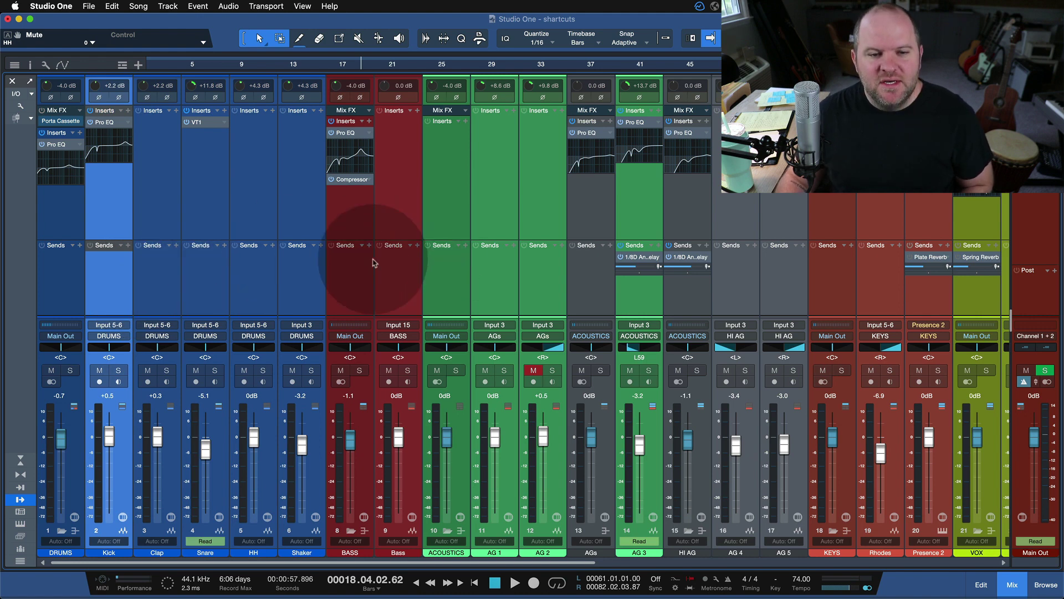
Try the solo control on the DRUMS bus and the Bass channel, and select the ACOUSTICS bus.
click(66, 275)
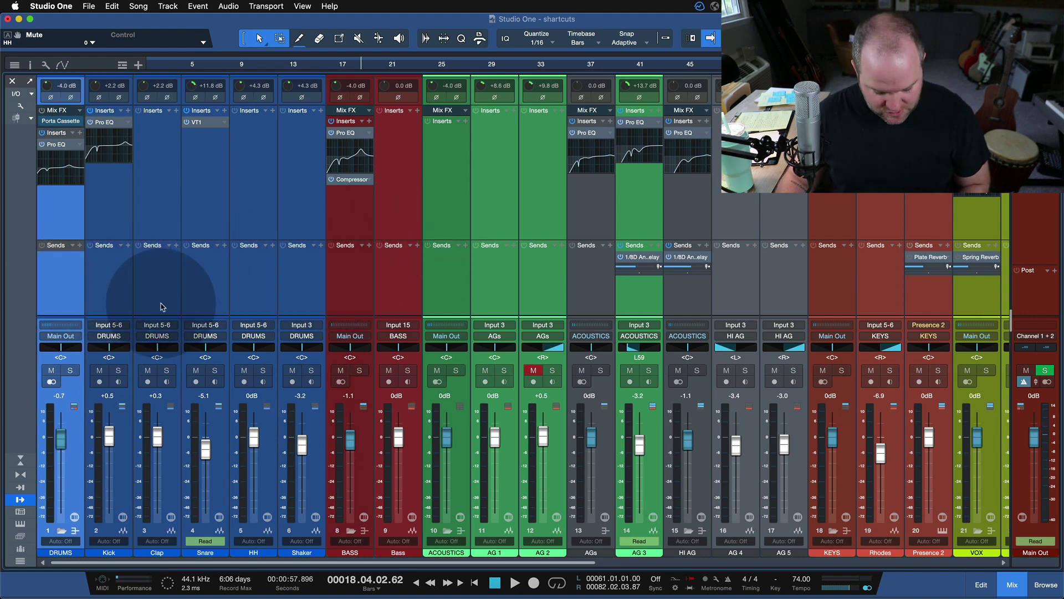
key(s)
click(413, 294)
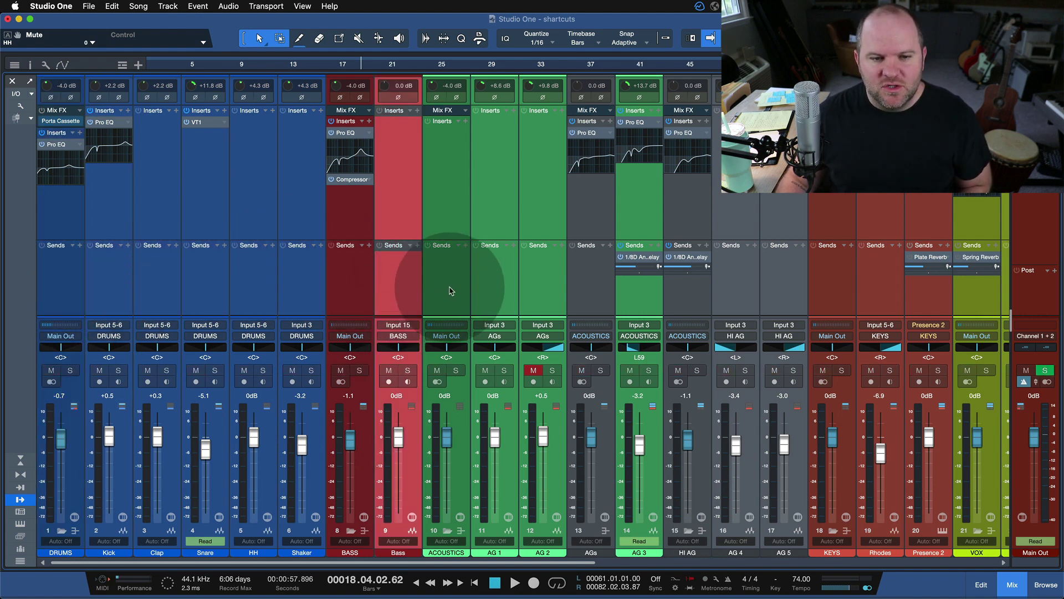
click(408, 373)
click(461, 299)
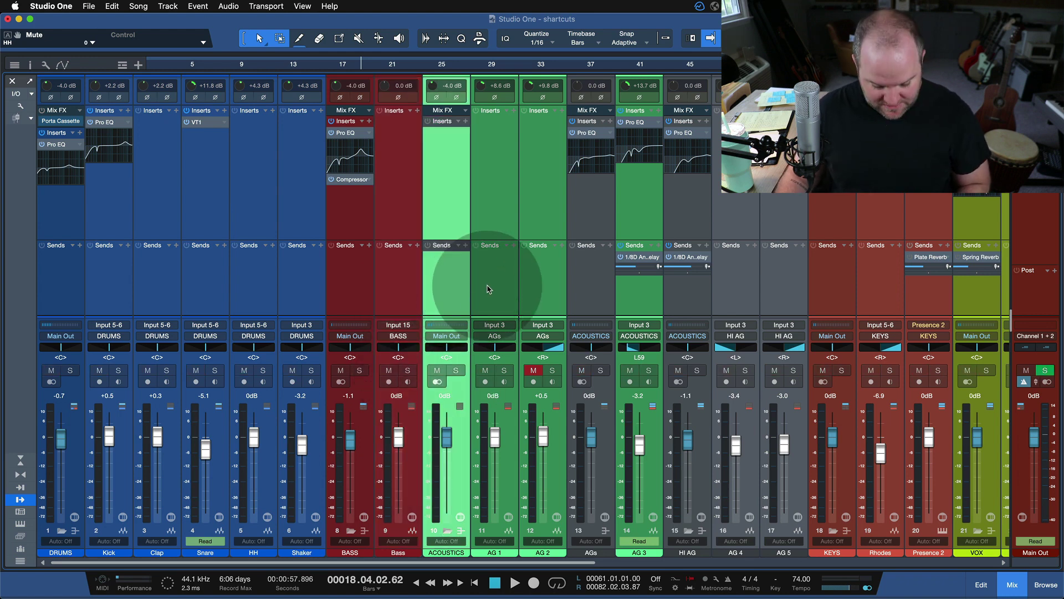
Close the mixer, select the Vox 2 event in the arrangement and toggle its track's solo.
key(F3)
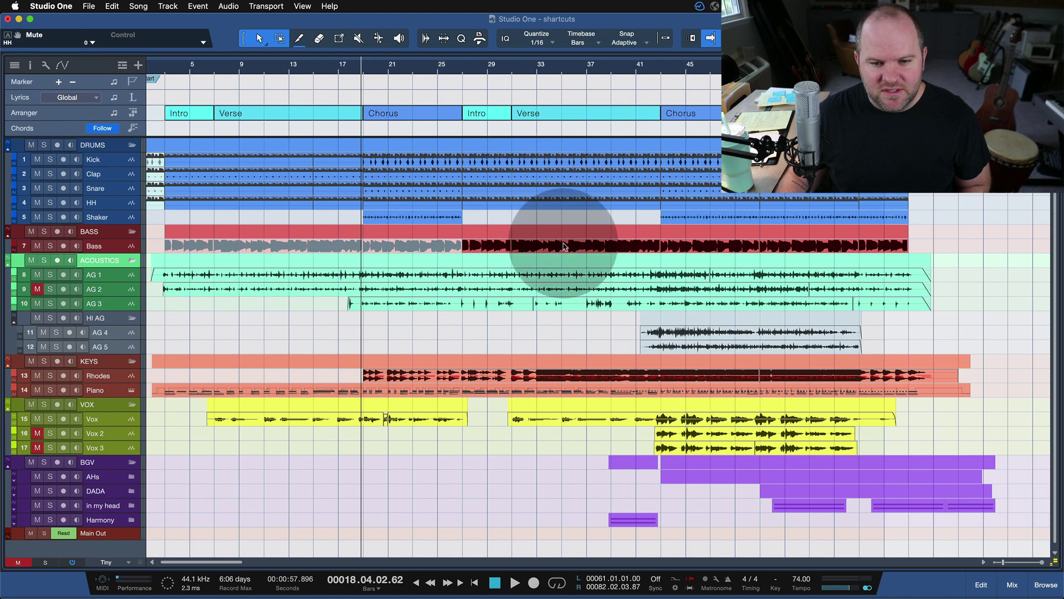
click(711, 434)
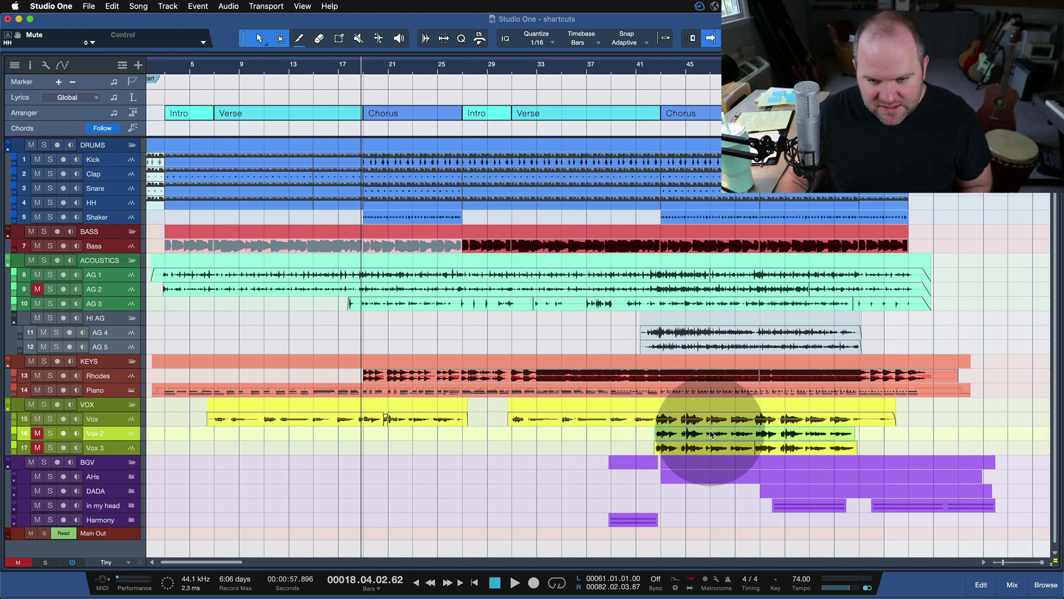
key(s)
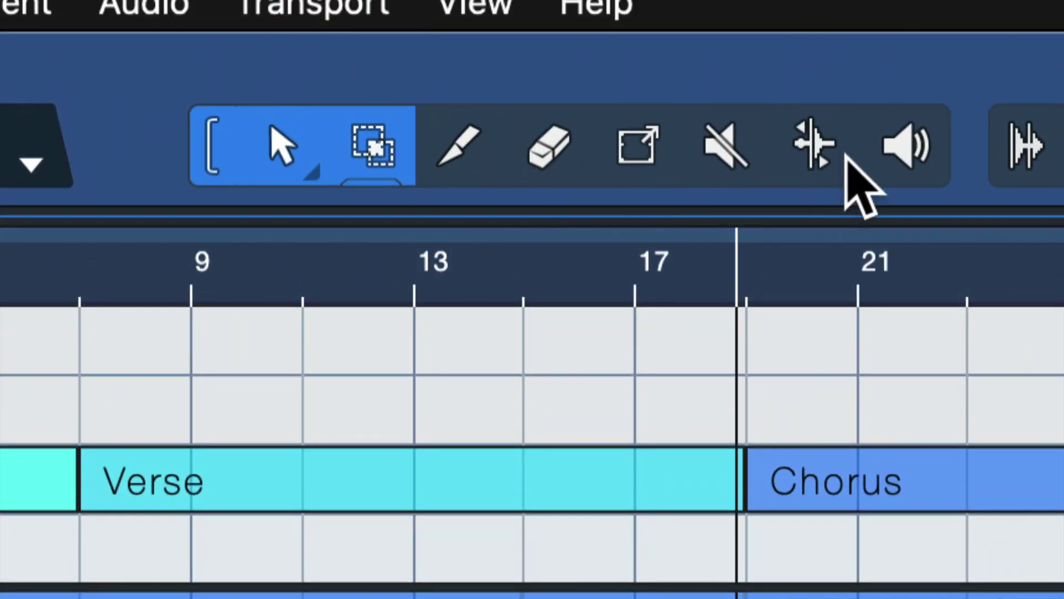
Activate the Mute, Paint, Eraser, Split and Range tools one after another.
click(723, 145)
click(638, 146)
click(545, 145)
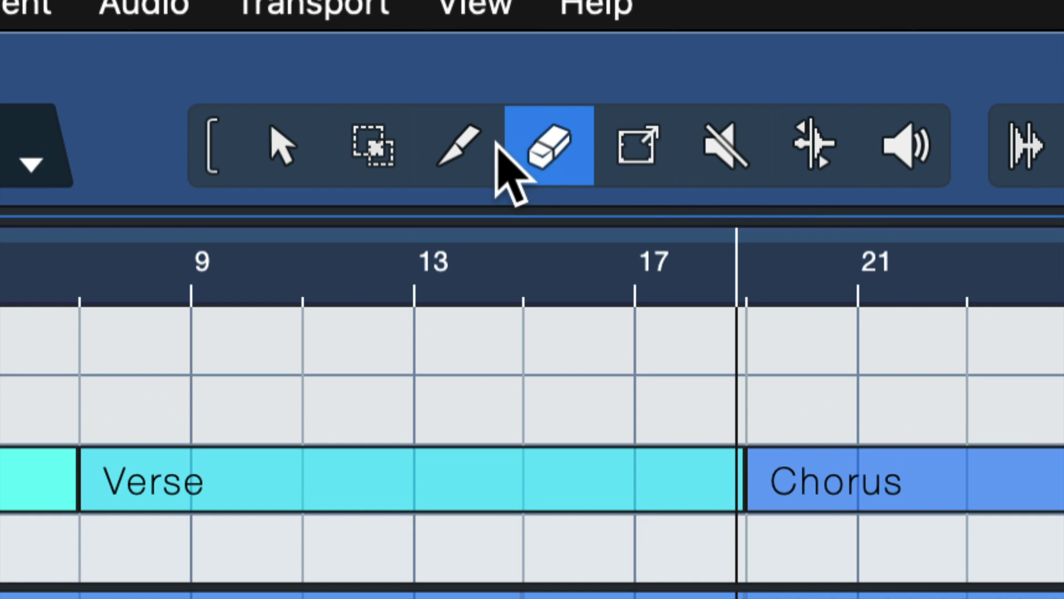
click(458, 145)
click(373, 145)
Return to the Arrow tool and switch the Link Arrow and Range Tools option off and back on.
click(283, 146)
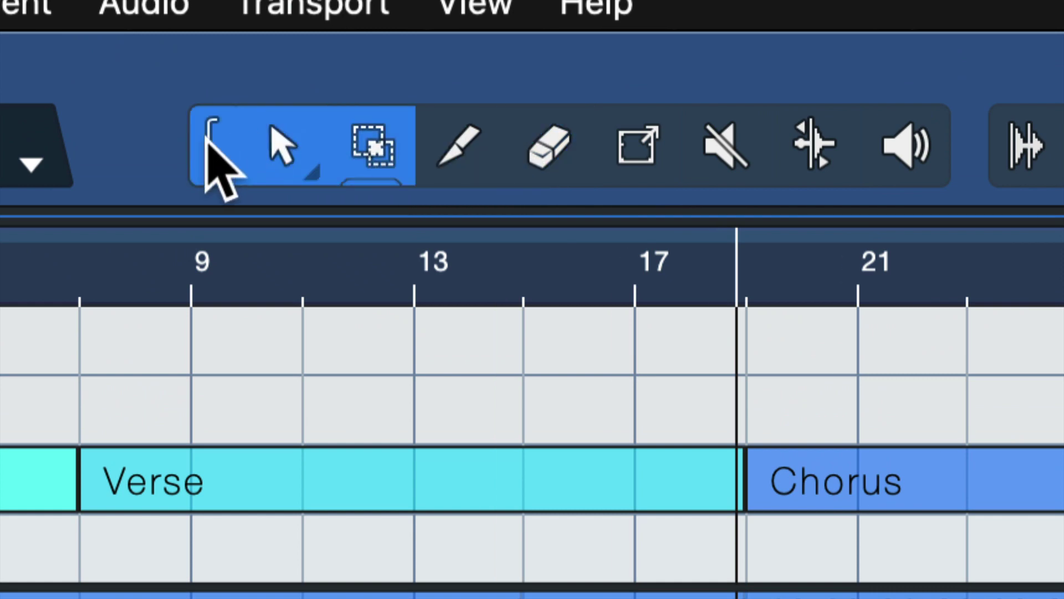
click(214, 139)
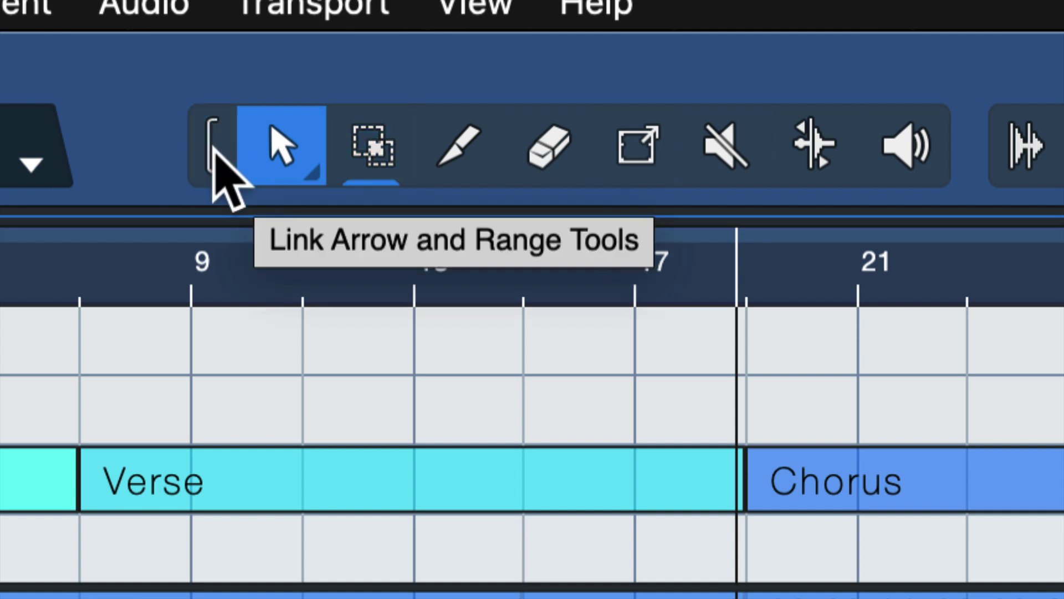
click(226, 149)
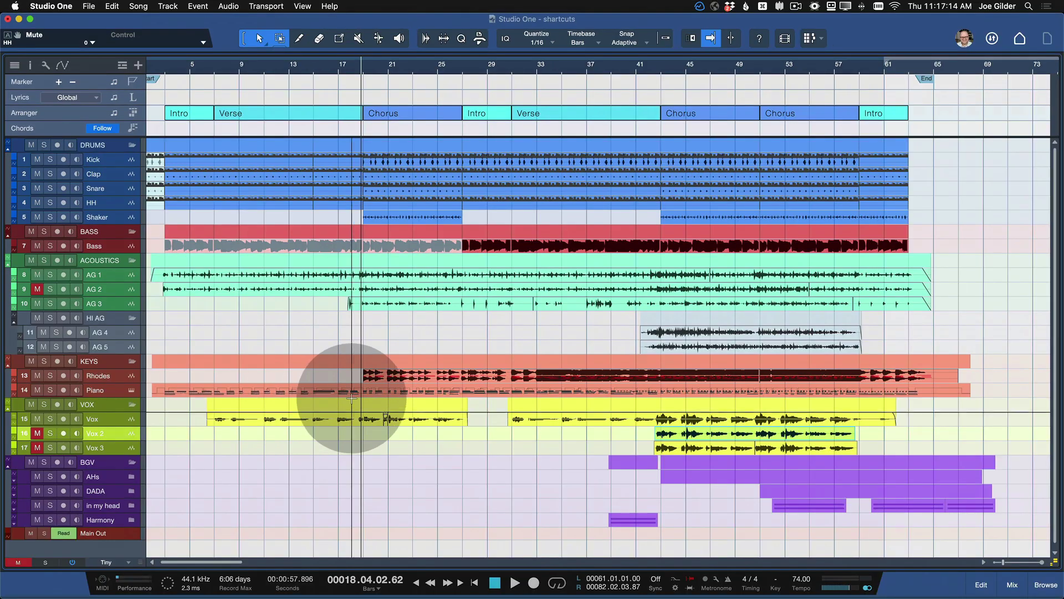
Enlarge the track height to X-Large and zoom in on the Vox waveform around bars 16 to 21.
key(shift+e)
key(shift+e)
key(shift+e)
key(shift+e)
key(shift+e)
key(shift+e)
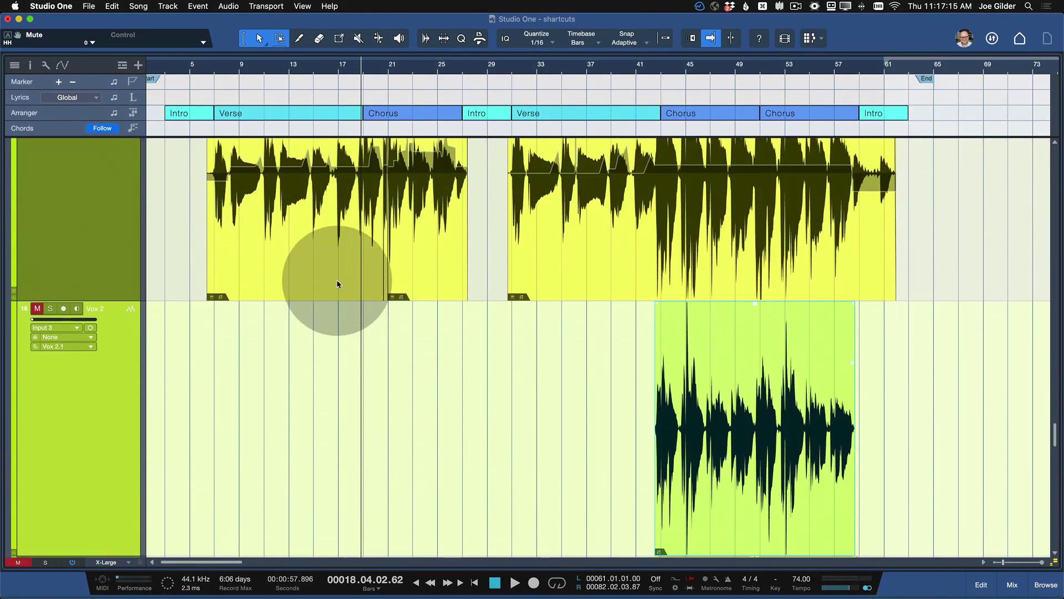
scroll(337, 280, up, 10)
scroll(337, 279, up, 2)
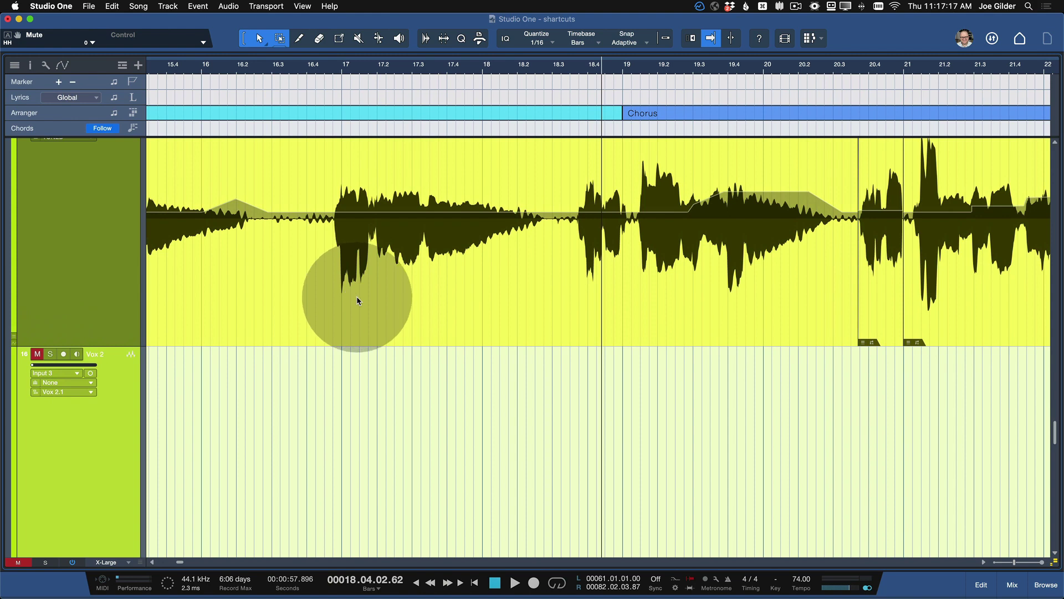
Try shifting the Vox event slightly earlier and deleting a range between bars 17 and 18, undoing both edits.
drag(375, 285, 343, 287)
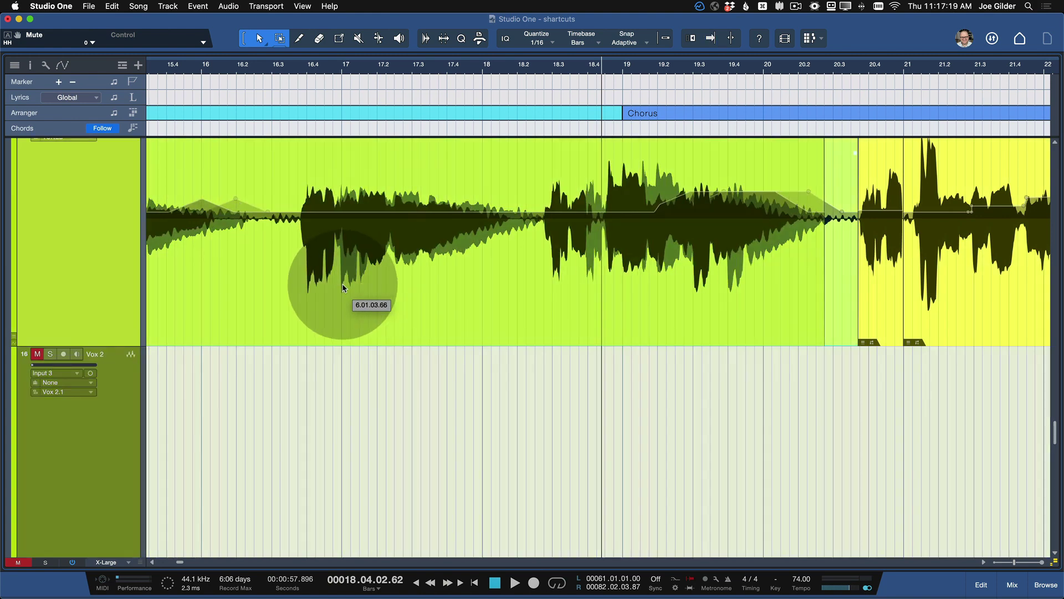
key(super+z)
scroll(426, 309, up, 1)
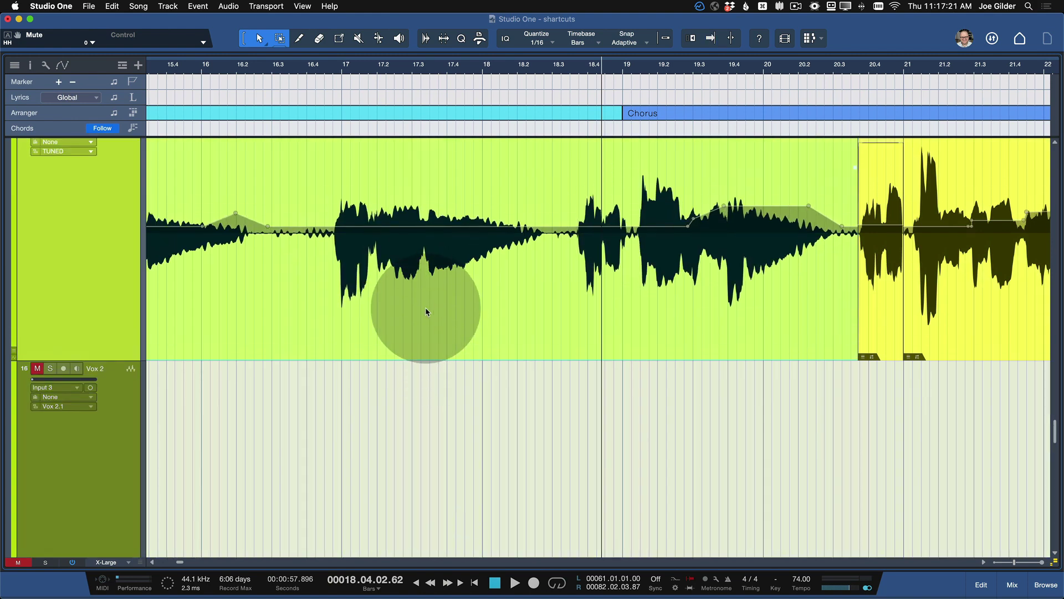
scroll(426, 309, up, 1)
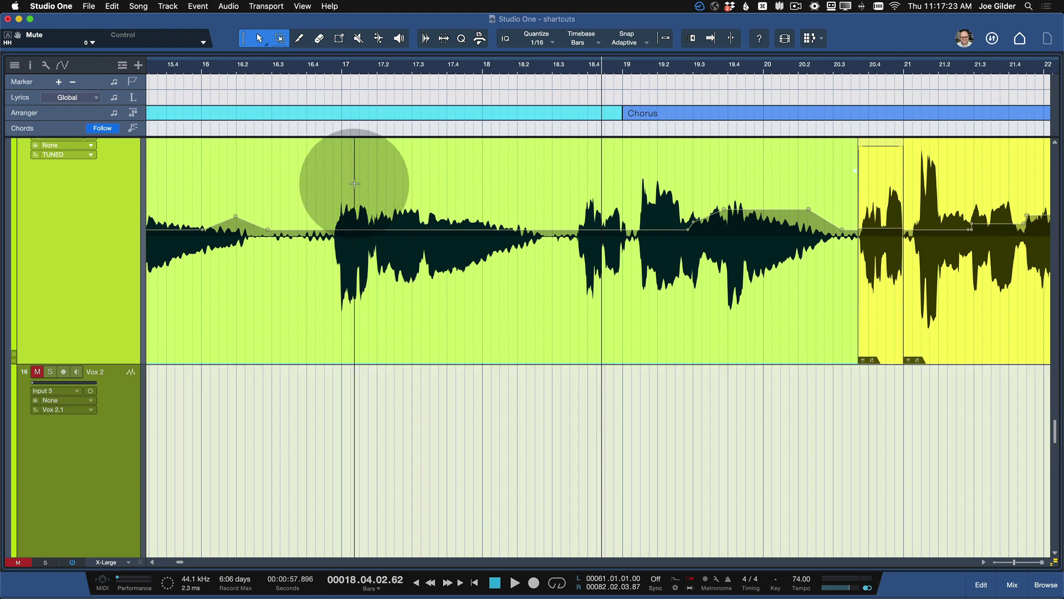
drag(354, 183, 495, 192)
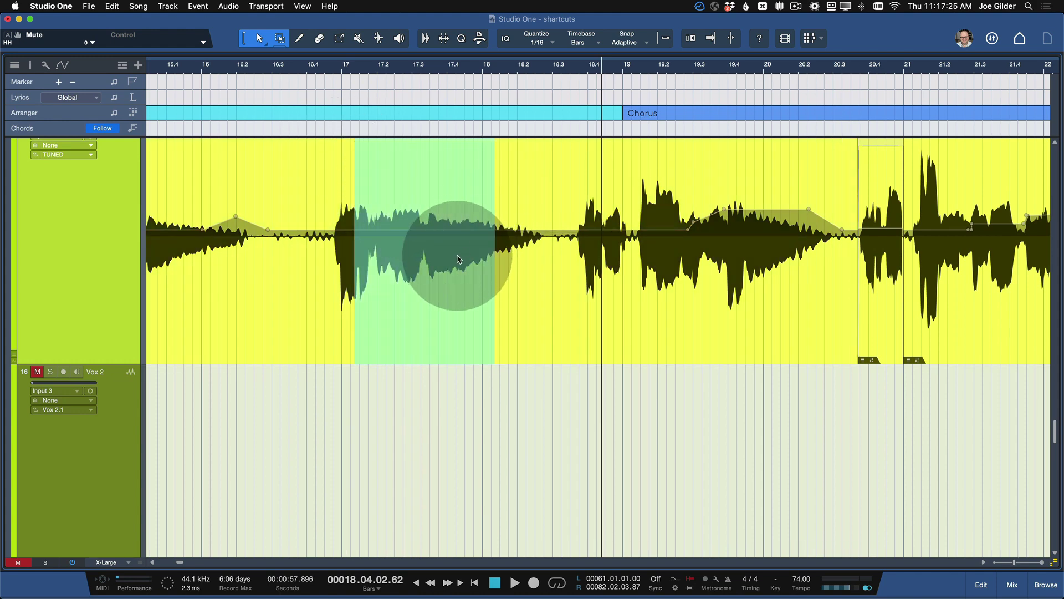
key(Delete)
key(super+z)
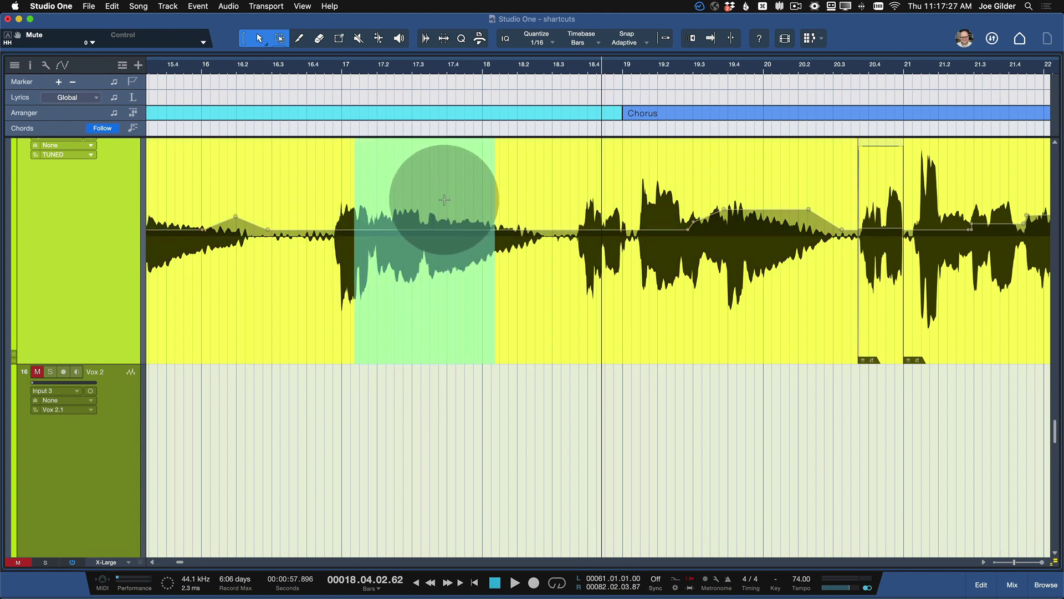
Assign the Split tool as the alternate tool while keeping the linked Arrow and Range tools active.
scroll(424, 277, up, 10)
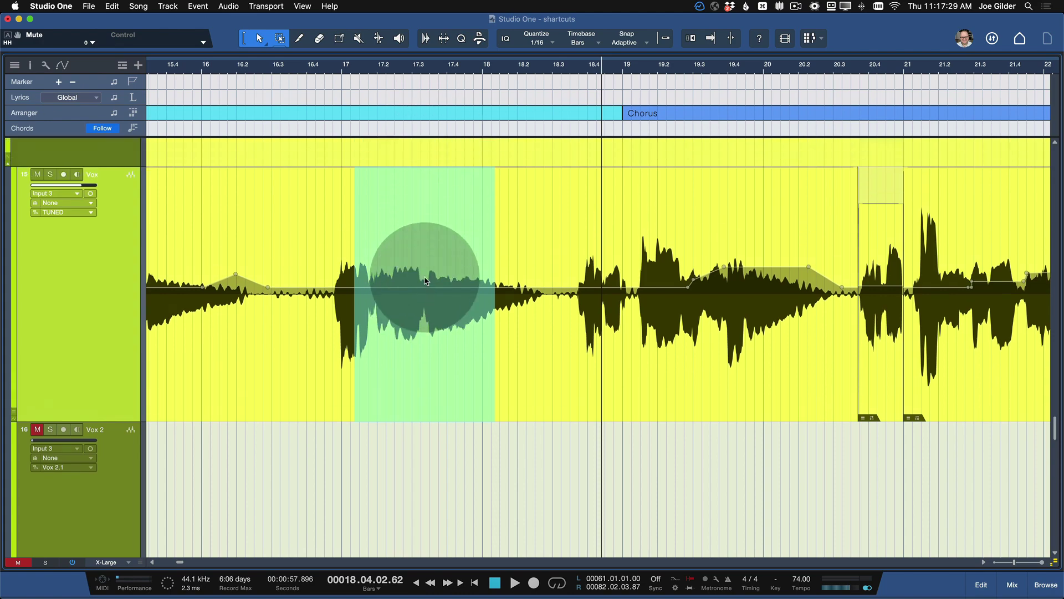
scroll(424, 279, up, 10)
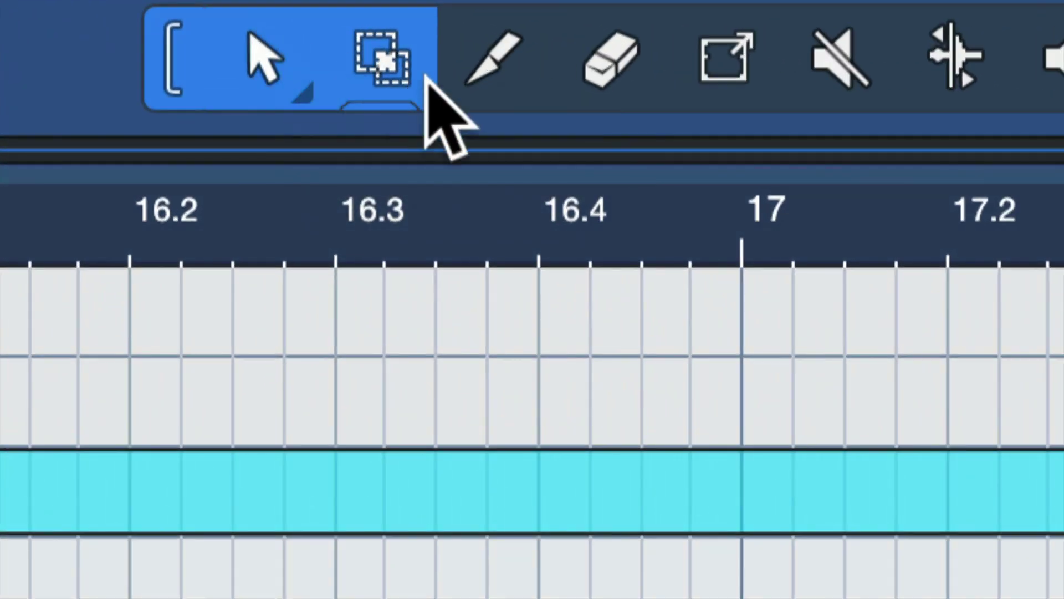
click(497, 66)
key(1)
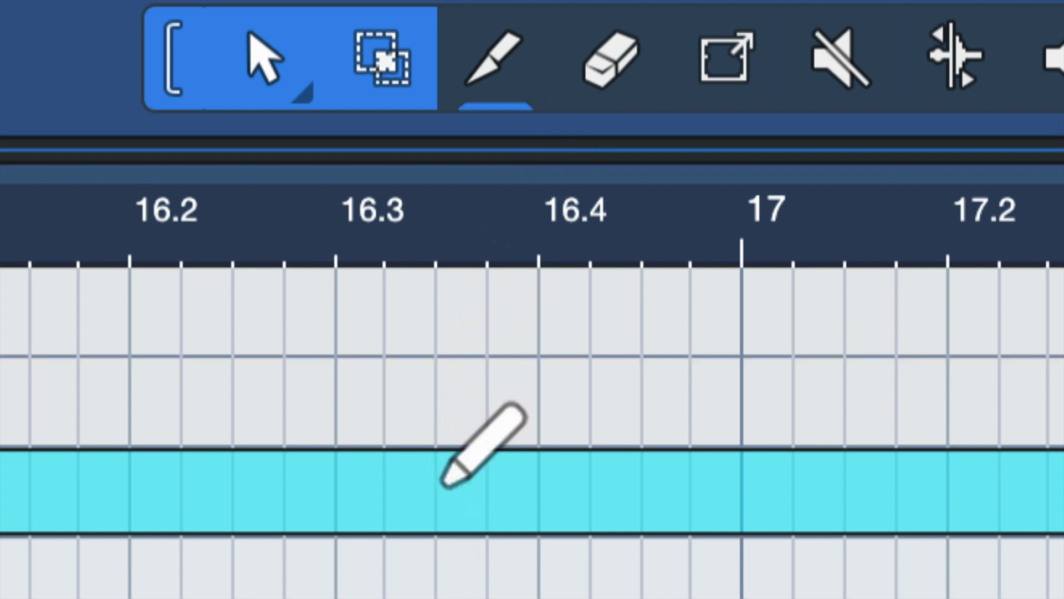
Try the Eraser as the alternate tool in place of the Split tool.
scroll(439, 487, down, 3)
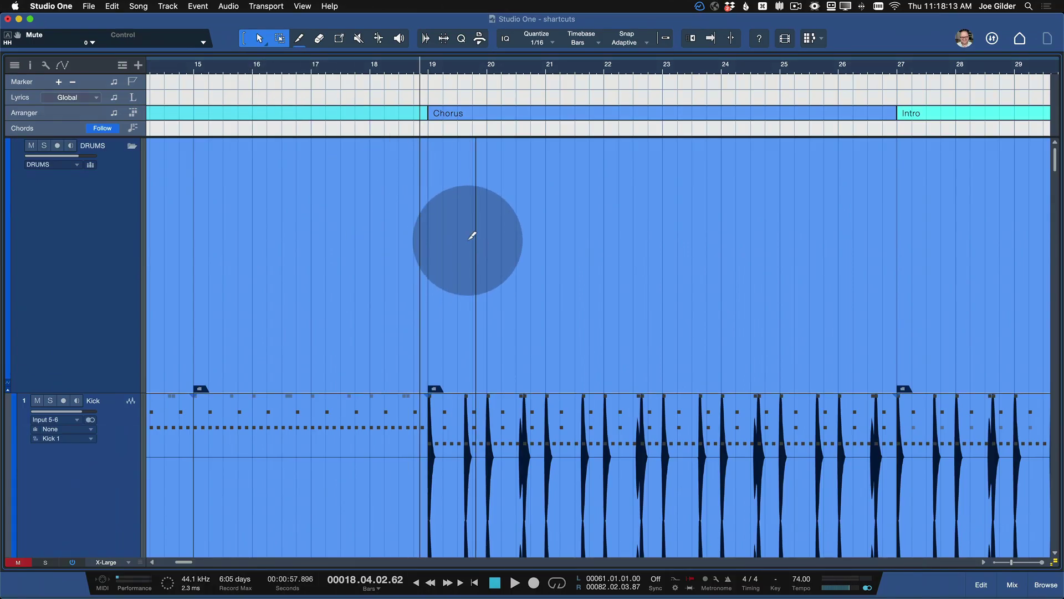
key(4)
key(1)
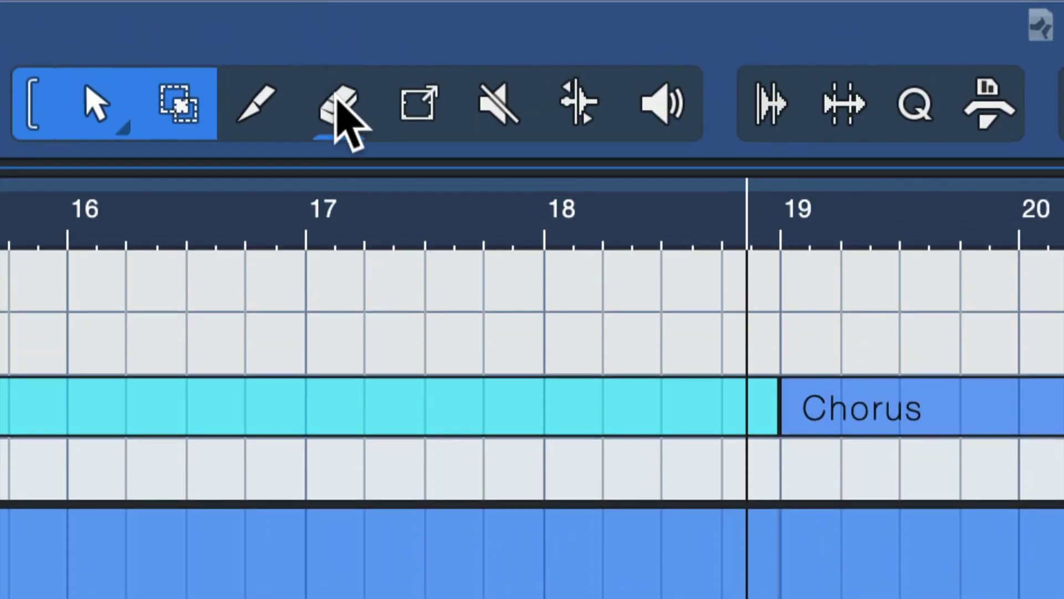
click(338, 103)
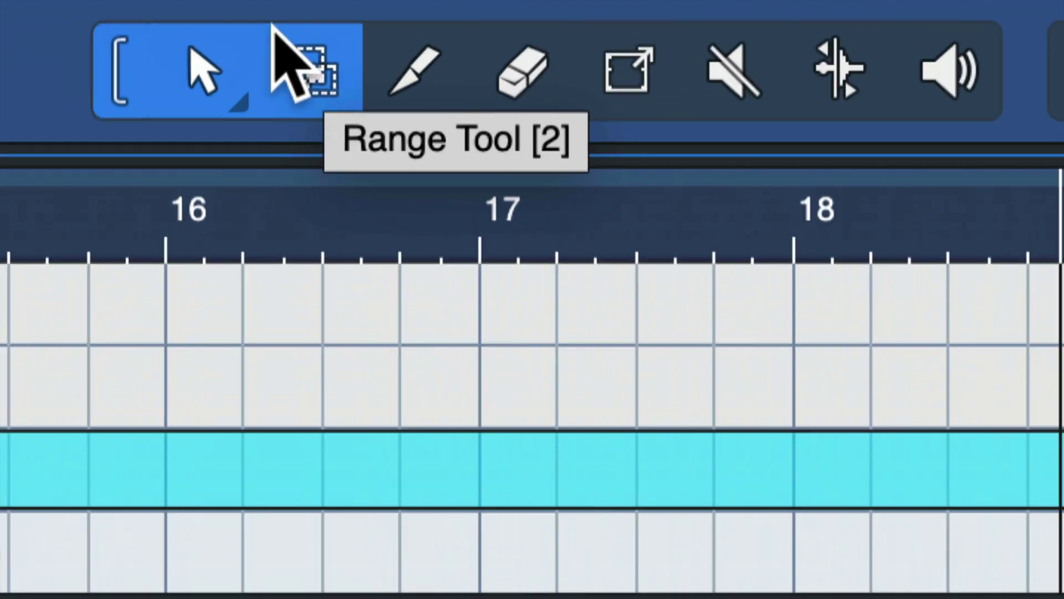
key(6)
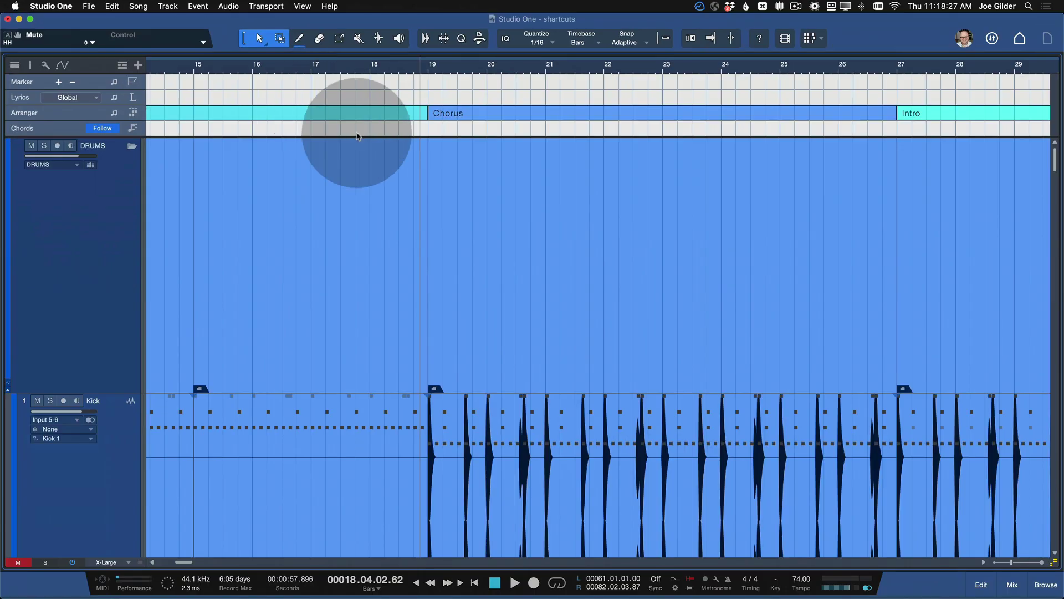
Split the Chorus Kick event at four points across bars 20 and 21 using the alternate tool.
scroll(495, 360, down, 6)
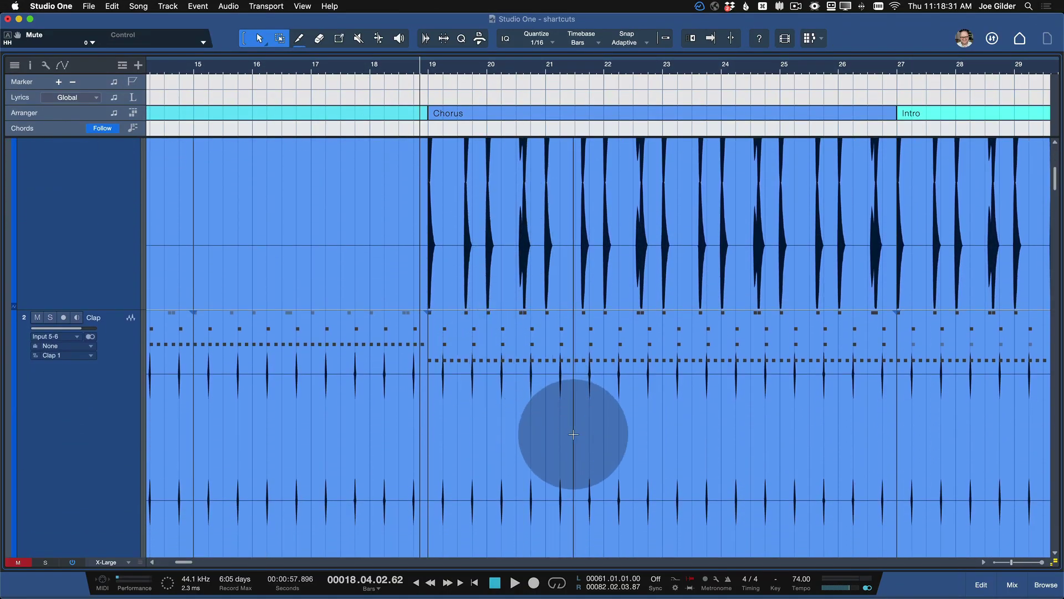
click(516, 269)
scroll(506, 258, up, 3)
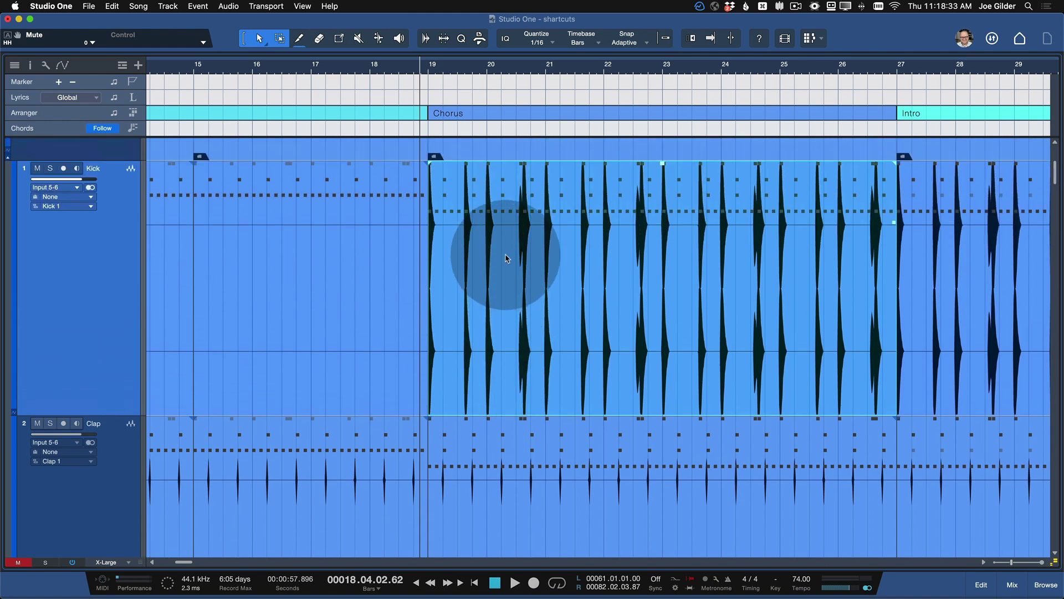
scroll(522, 275, up, 5)
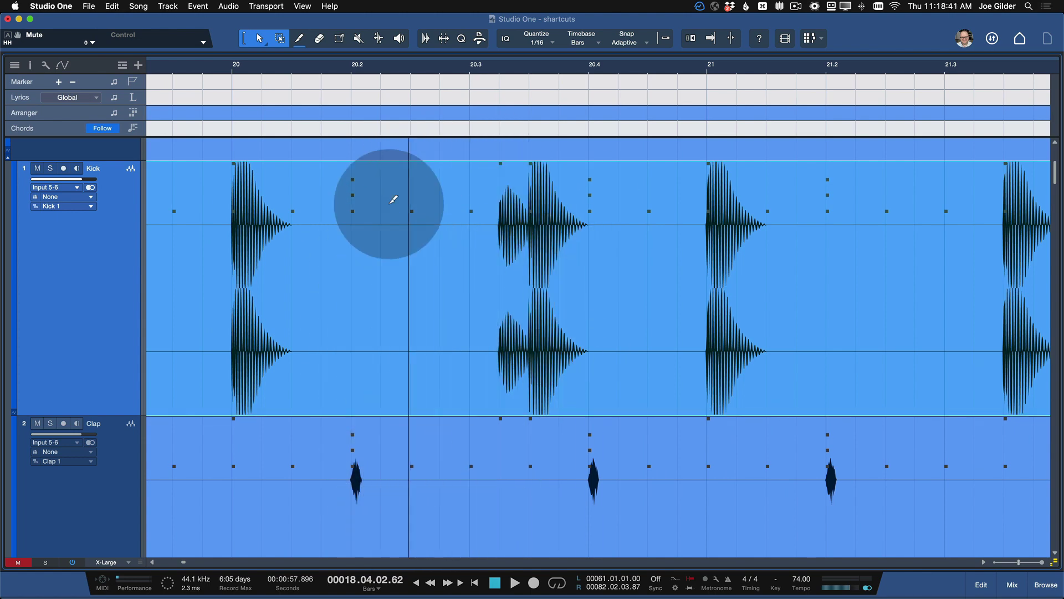
alt+click(479, 209)
alt+click(634, 204)
alt+click(823, 218)
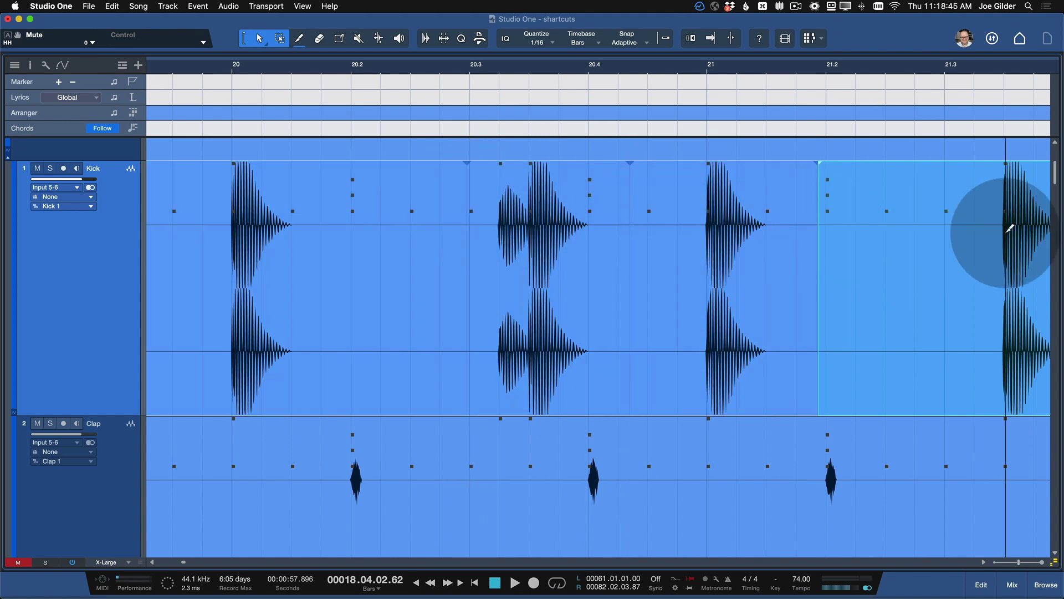
alt+click(1006, 228)
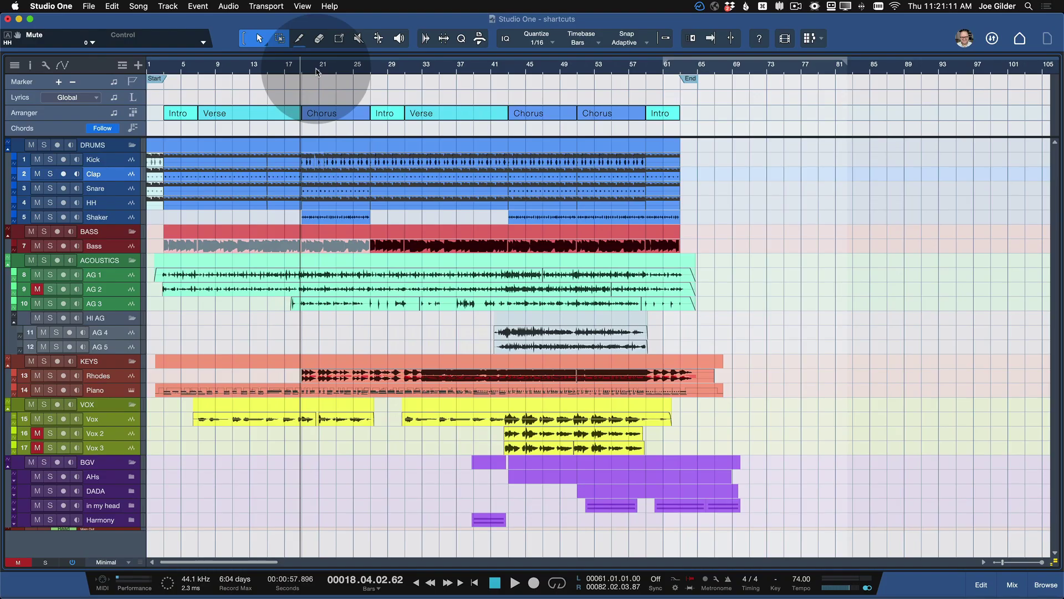
Zoom the timeline in around the Chorus and back out until the whole song is in view.
key(e)
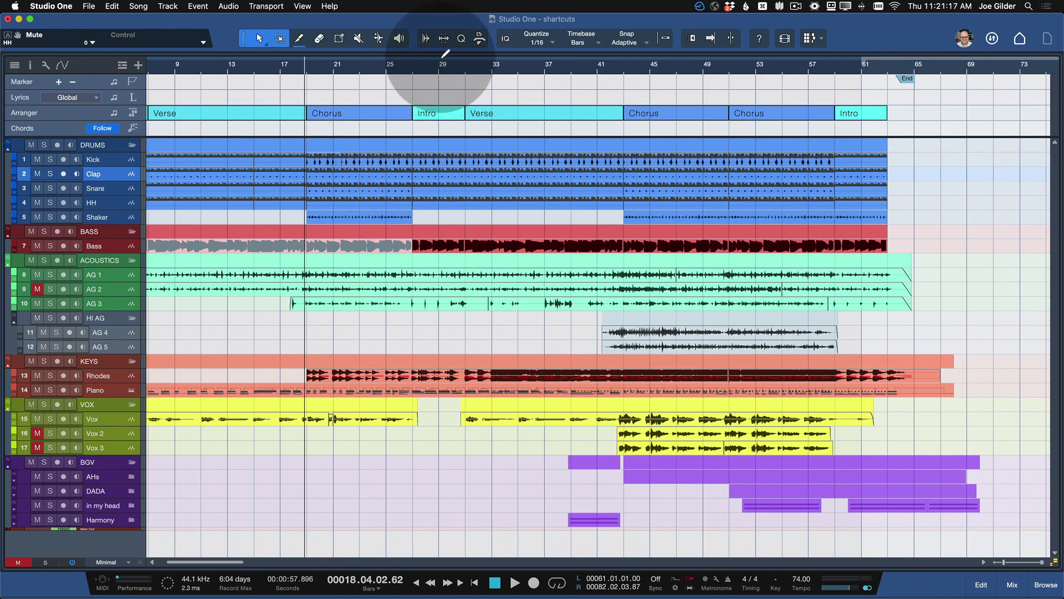
drag(436, 58, 475, 83)
drag(479, 60, 479, 59)
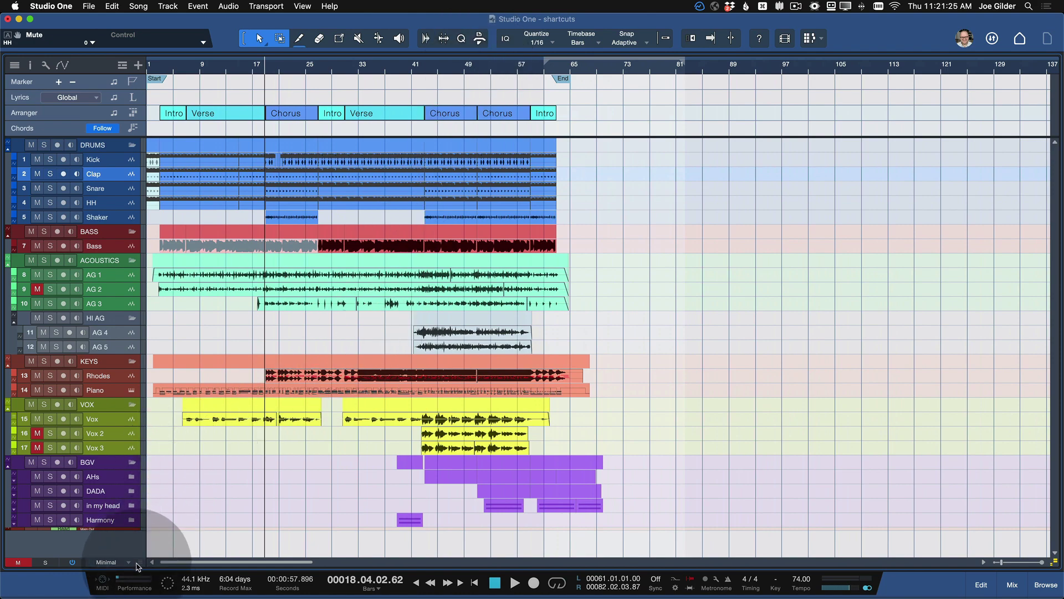
Set the track height preset to Large for all tracks.
mouse_move(139, 553)
mouse_down()
mouse_move(142, 485)
mouse_move(141, 557)
mouse_up()
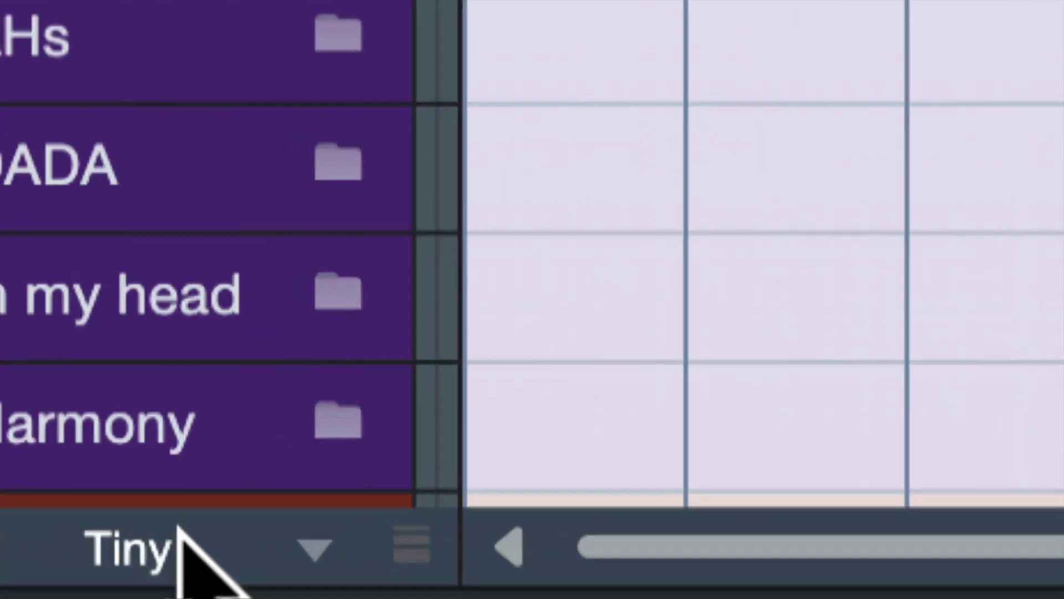
click(181, 540)
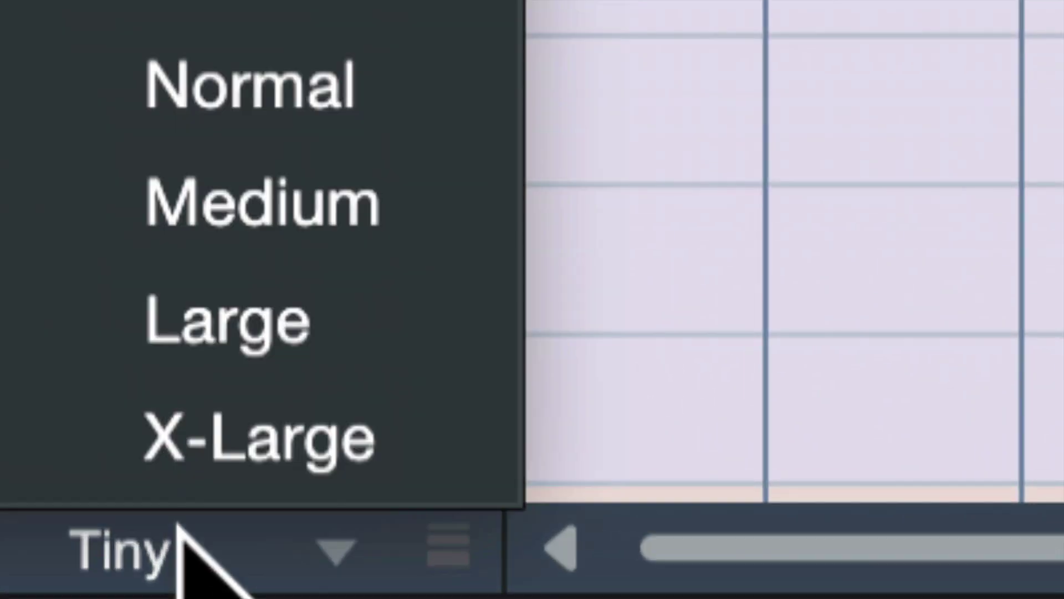
click(247, 317)
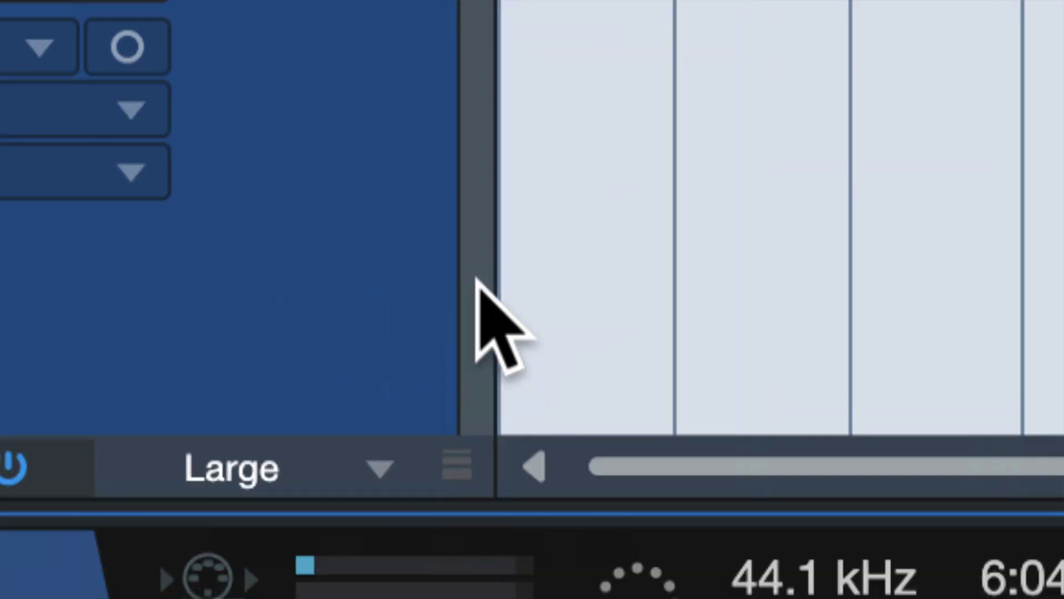
Examine the enlarged Vox, Rhodes and Piano tracks around the first Chorus, from about bar 12 to 36.
scroll(166, 404, down, 20)
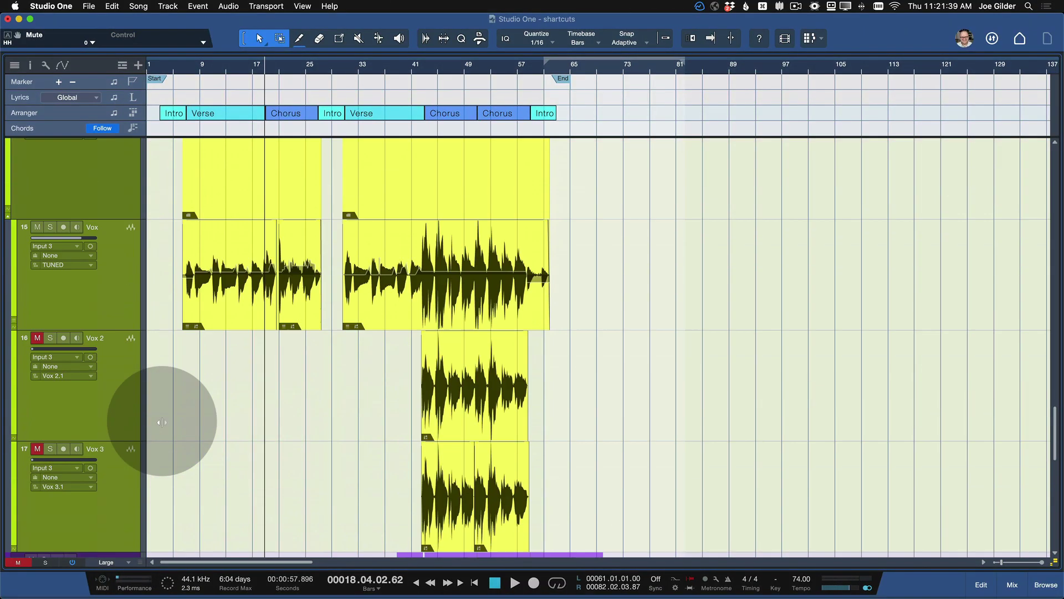
scroll(161, 422, up, 10)
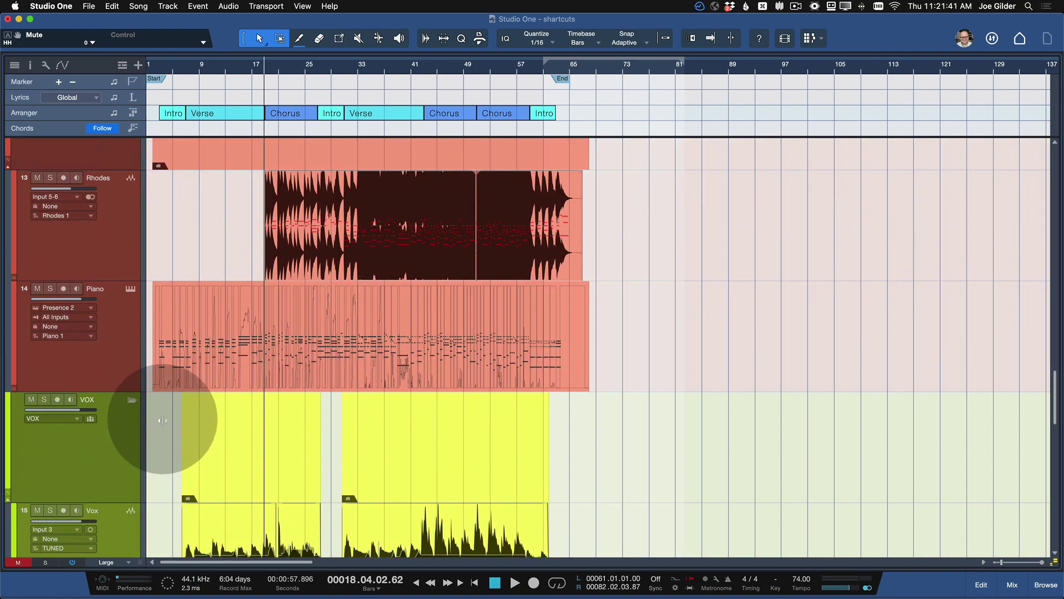
scroll(232, 94, up, 5)
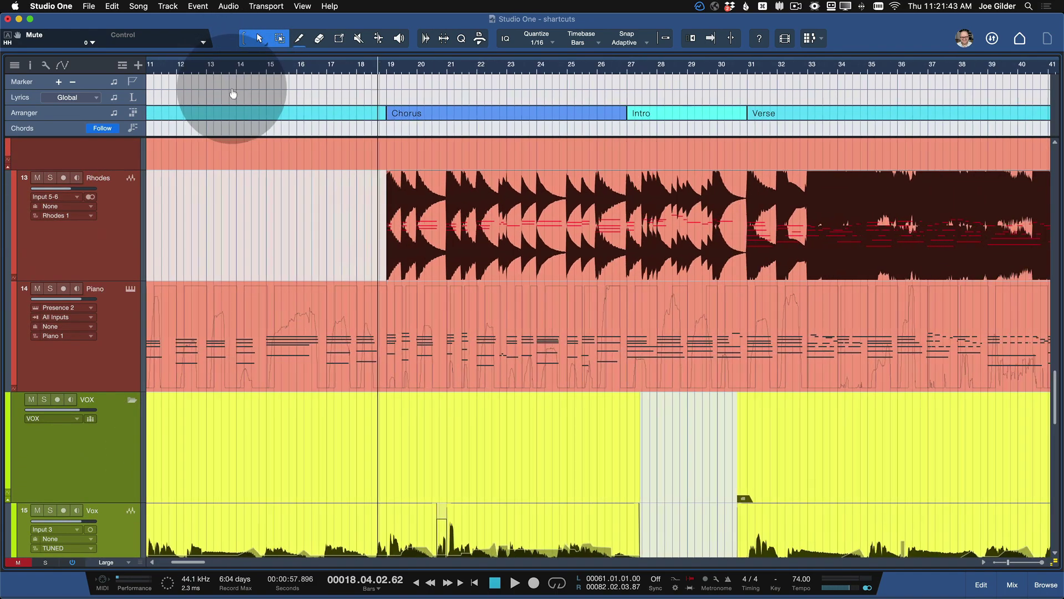
scroll(233, 92, up, 2)
scroll(262, 259, down, 10)
scroll(262, 259, up, 12)
scroll(262, 259, down, 8)
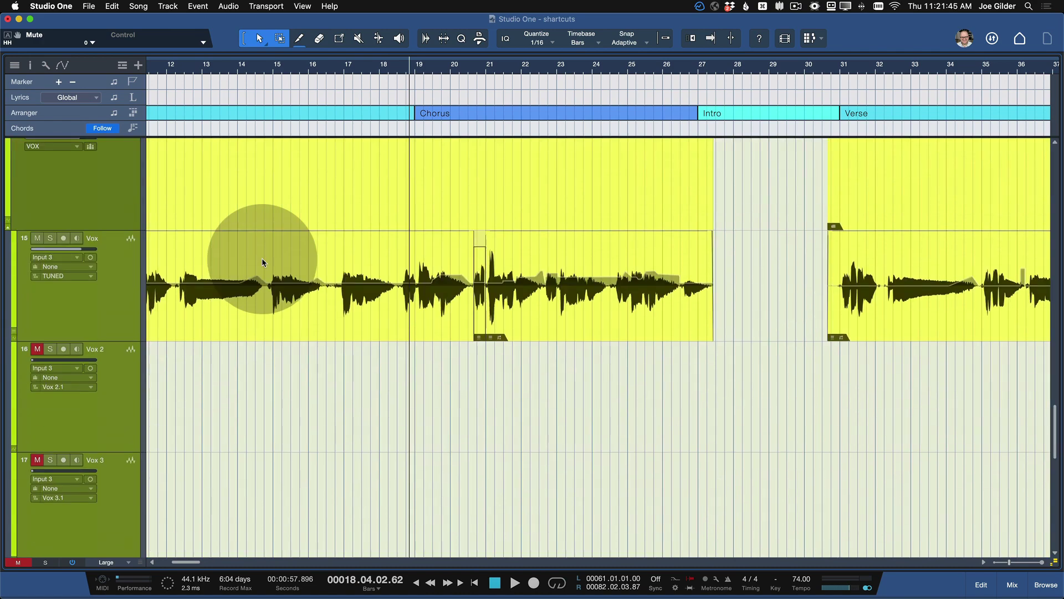
scroll(262, 261, up, 6)
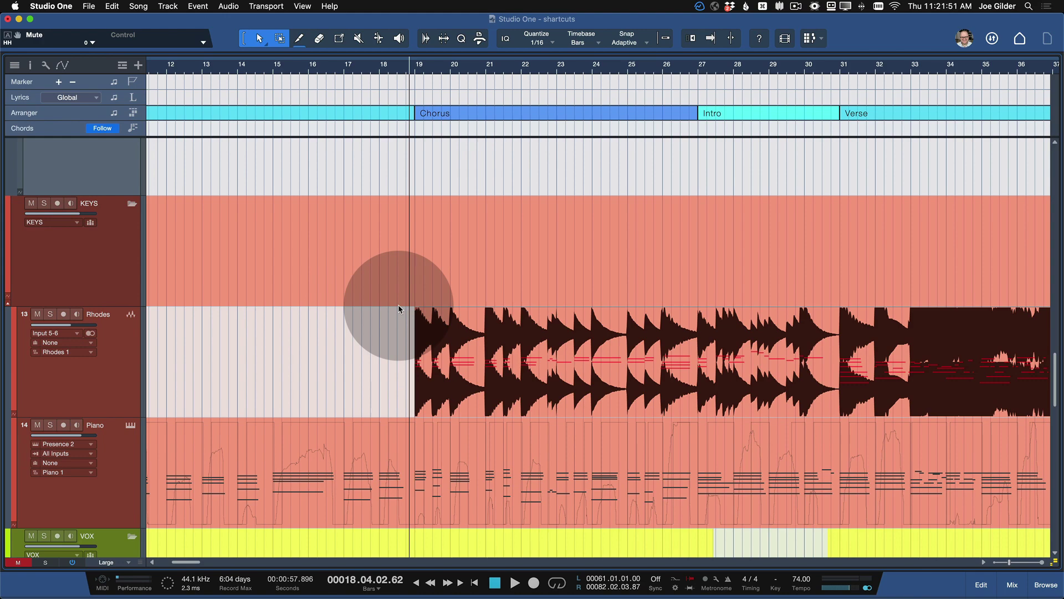
Bring the whole song back into view with minimal track heights, and enlarge all tracks through Tiny to Small.
key(z)
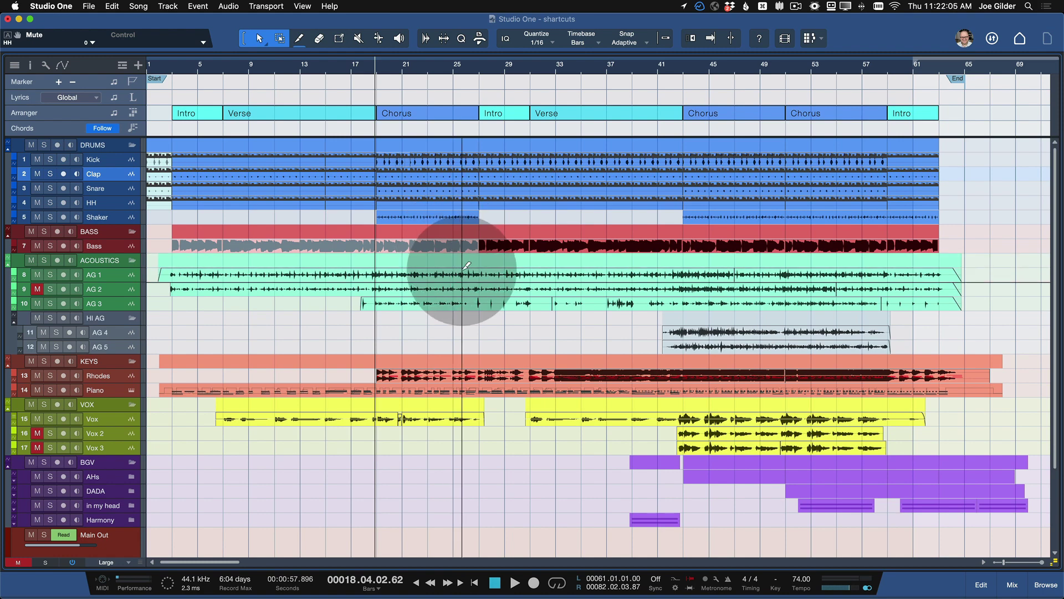
scroll(463, 271, up, 10)
scroll(464, 270, down, 10)
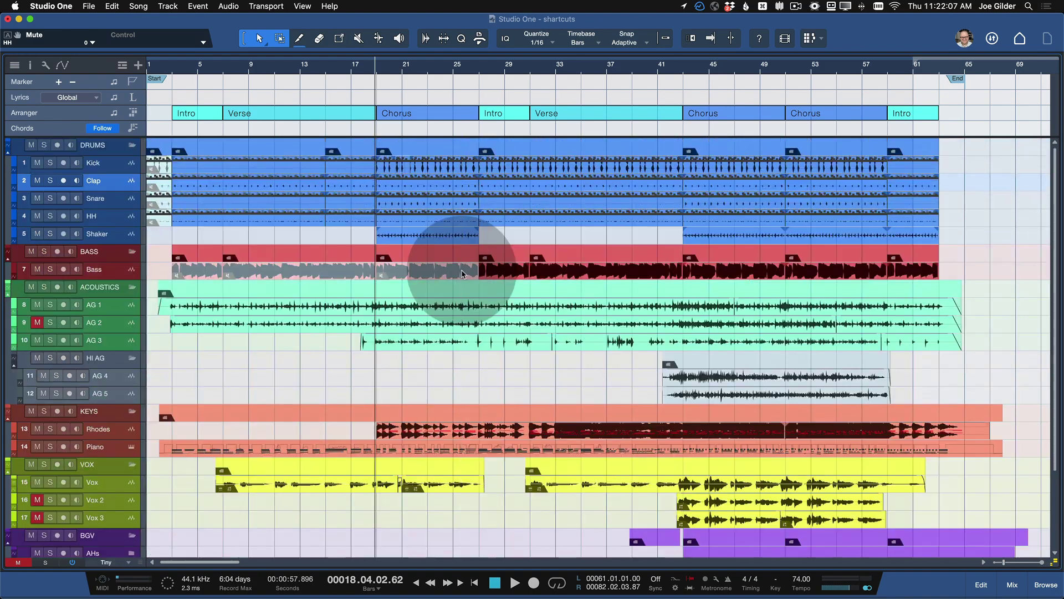
scroll(464, 272, down, 1)
scroll(463, 270, down, 3)
scroll(462, 271, up, 3)
scroll(462, 271, up, 6)
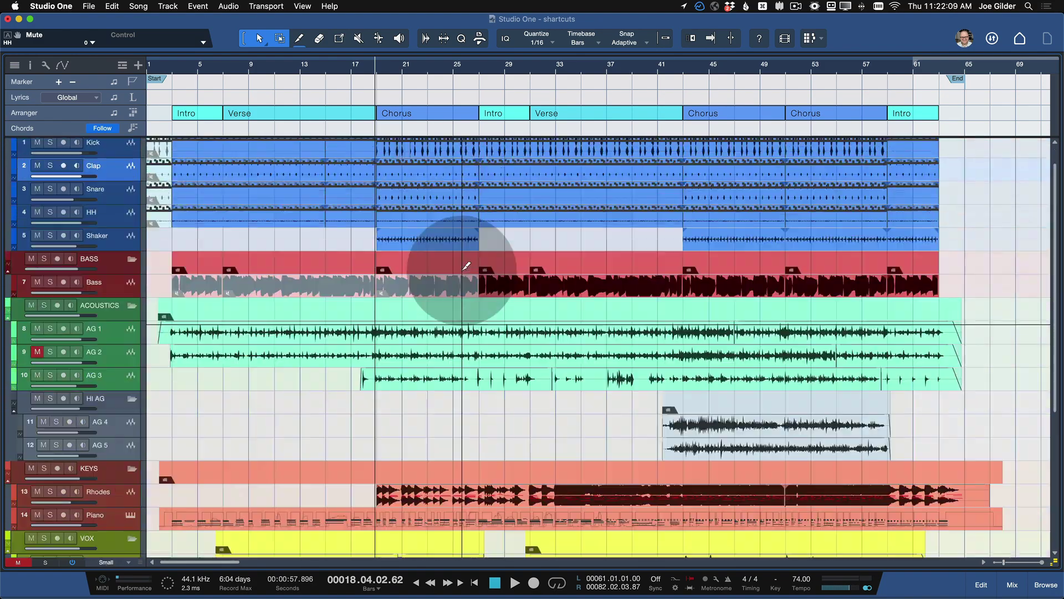
Increase all track heights through Large to X-Large and look over the AG and KEYS tracks.
key(shift+e)
key(shift+e)
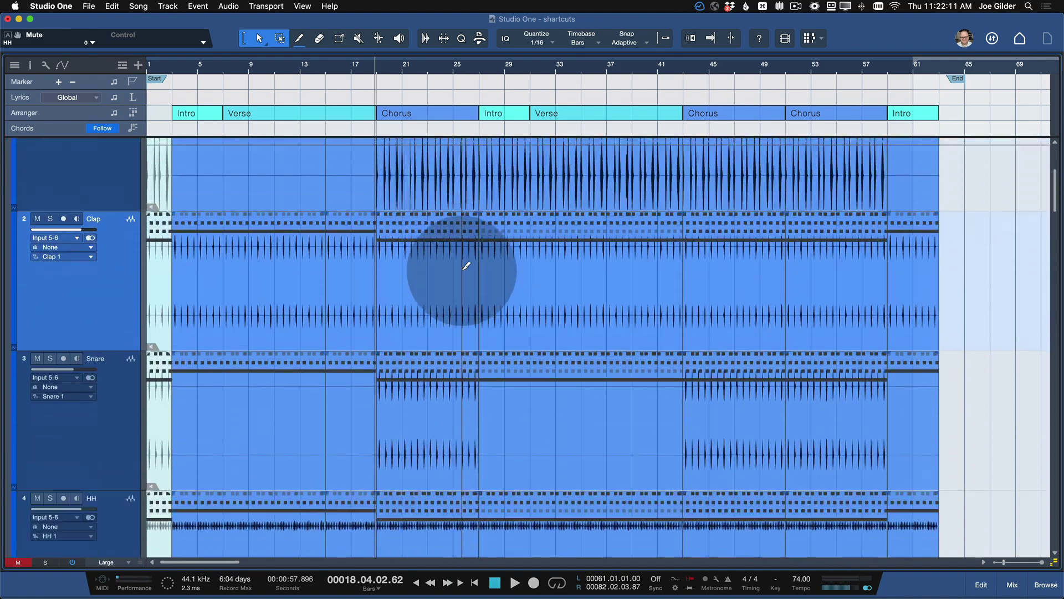
scroll(462, 270, down, 15)
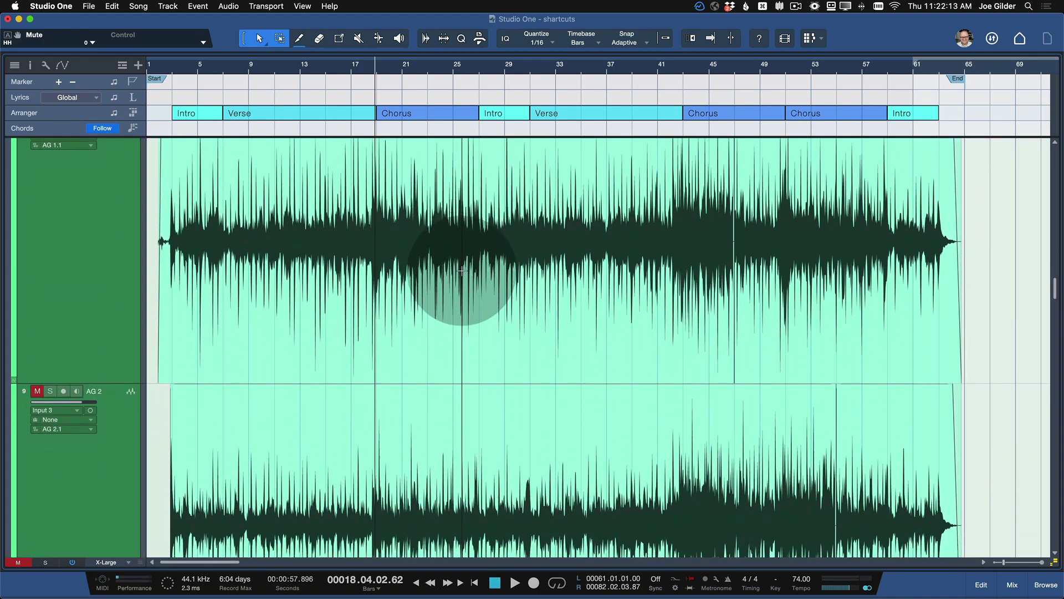
scroll(462, 271, down, 10)
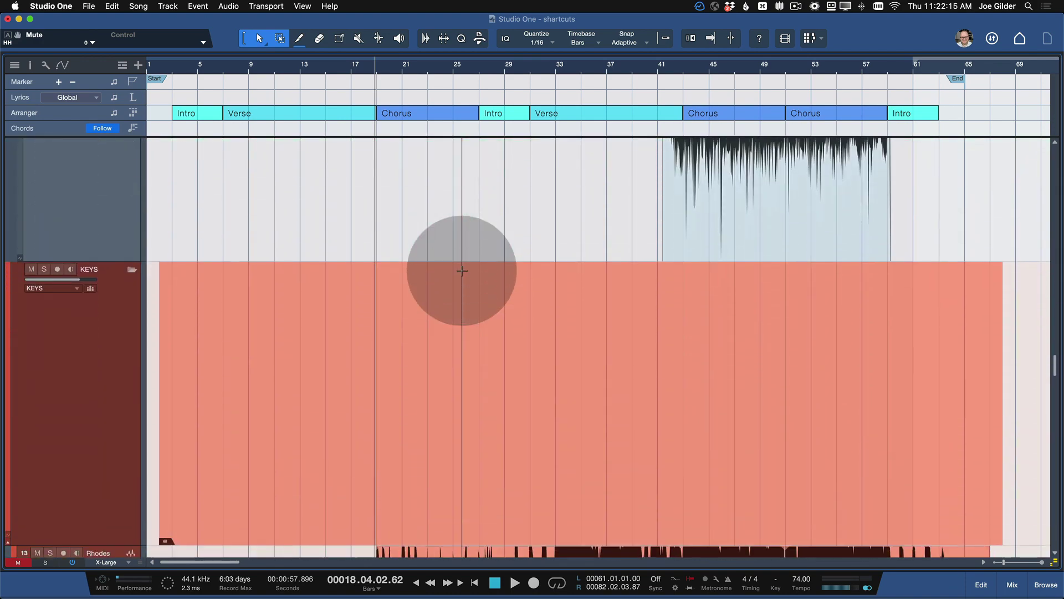
scroll(462, 270, up, 12)
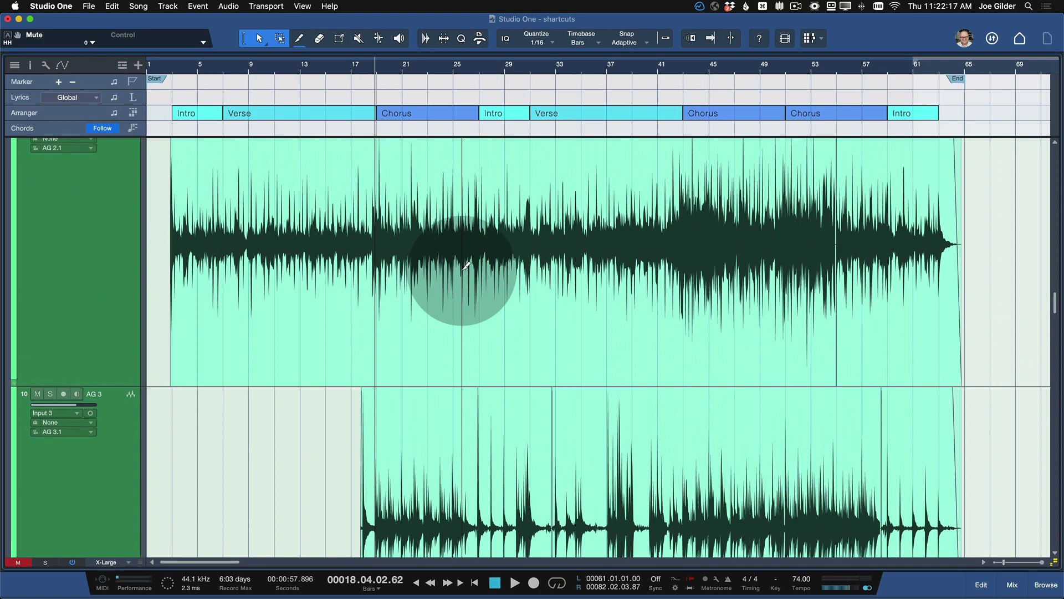
Step all track heights down from X-Large and back up to Normal.
key(shift+w)
key(shift+w)
key(shift+w)
key(shift+w)
key(shift+w)
key(shift+e)
key(shift+e)
key(shift+e)
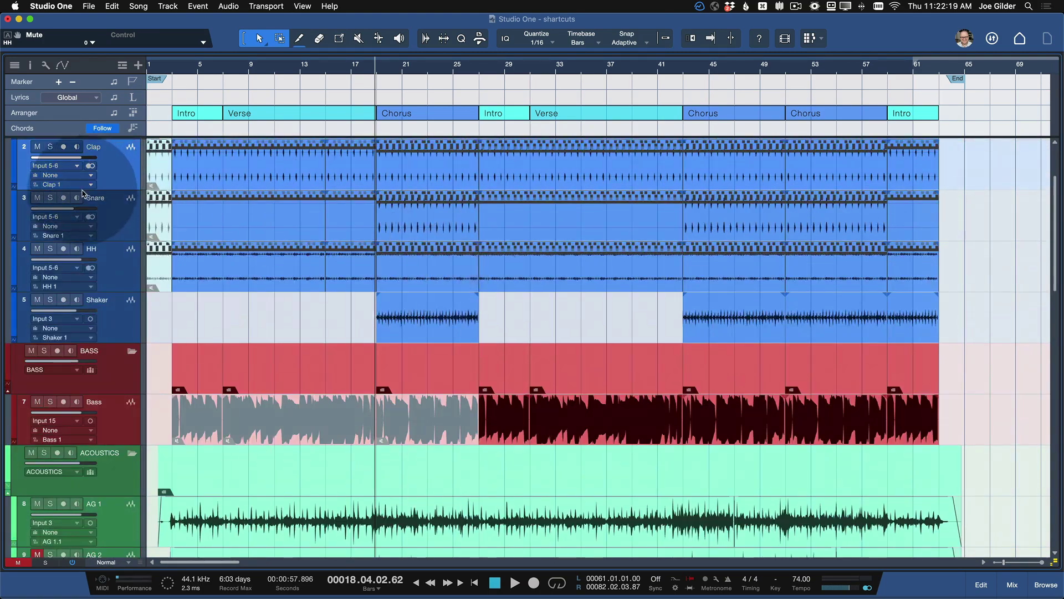
Enlarge only the Snare track to several times its height, and collapse the AG 1 and AG 2 tracks to slivers.
drag(109, 239, 95, 473)
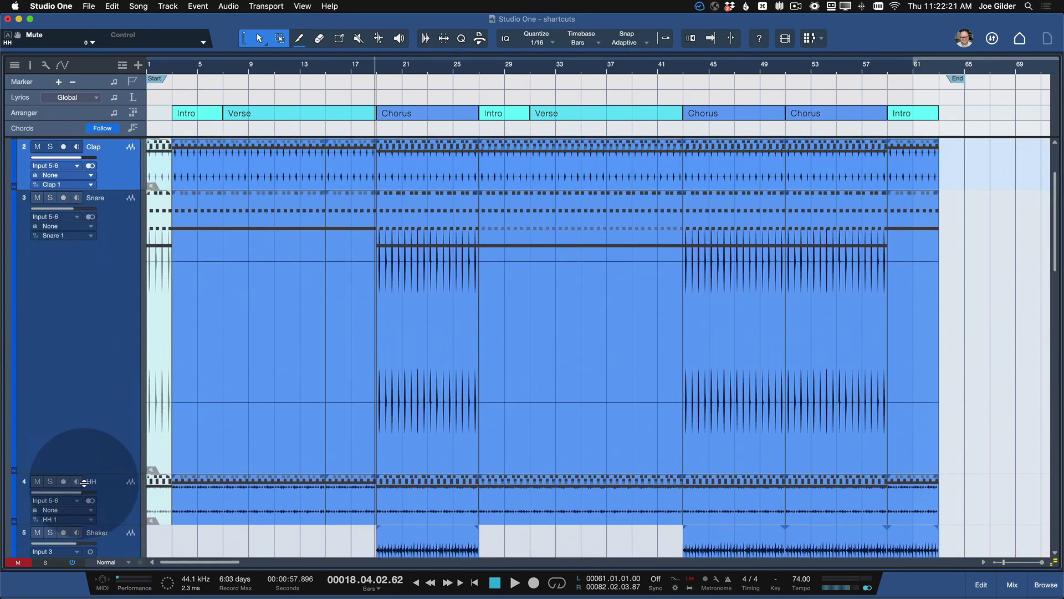
scroll(169, 512, down, 6)
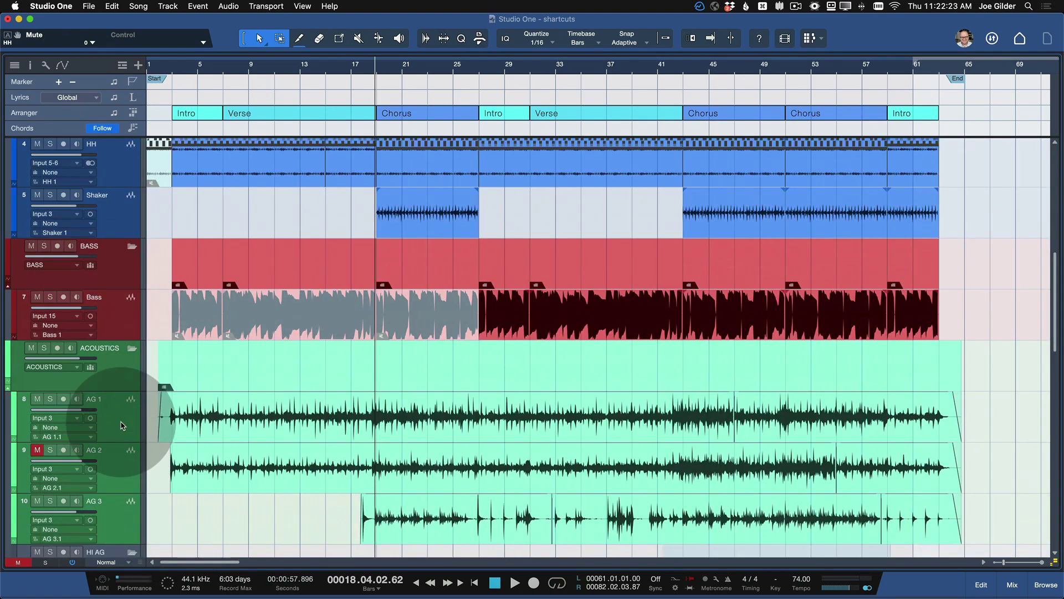
drag(118, 442, 119, 392)
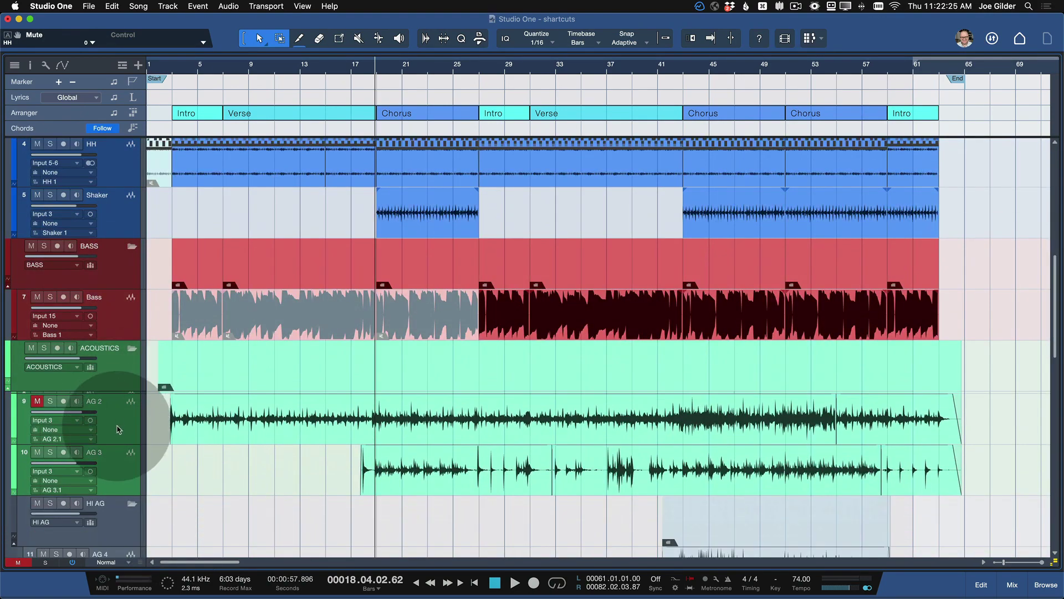
drag(117, 443, 125, 360)
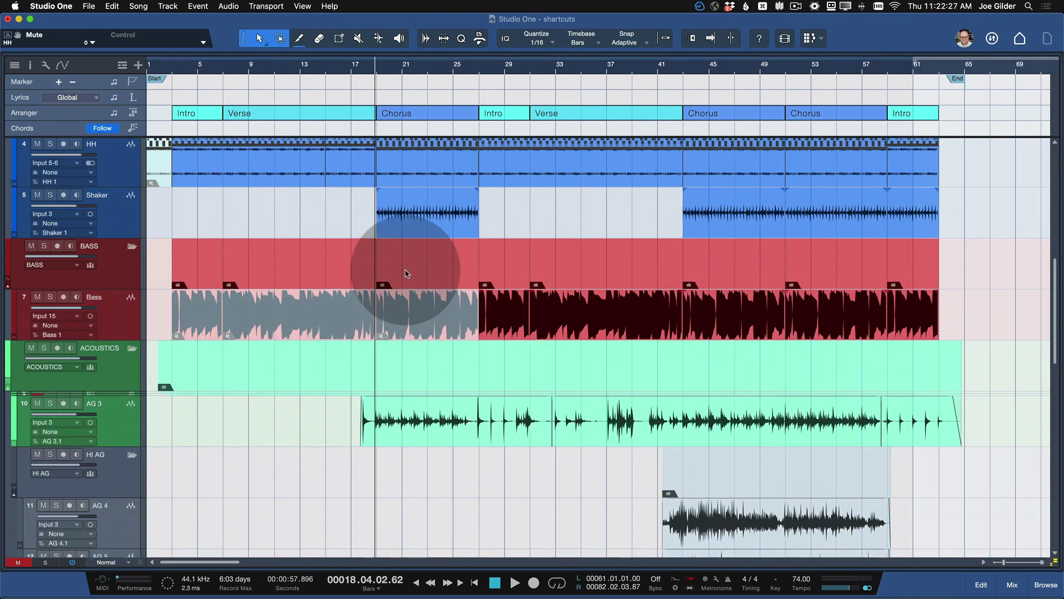
Make all track heights uniform again by stepping through the size presets down to Overview and back up to Tiny.
key(alt+1)
key(shift+e)
key(shift+e)
key(shift+e)
key(shift+e)
key(shift+e)
key(shift+w)
key(shift+w)
key(shift+w)
key(shift+w)
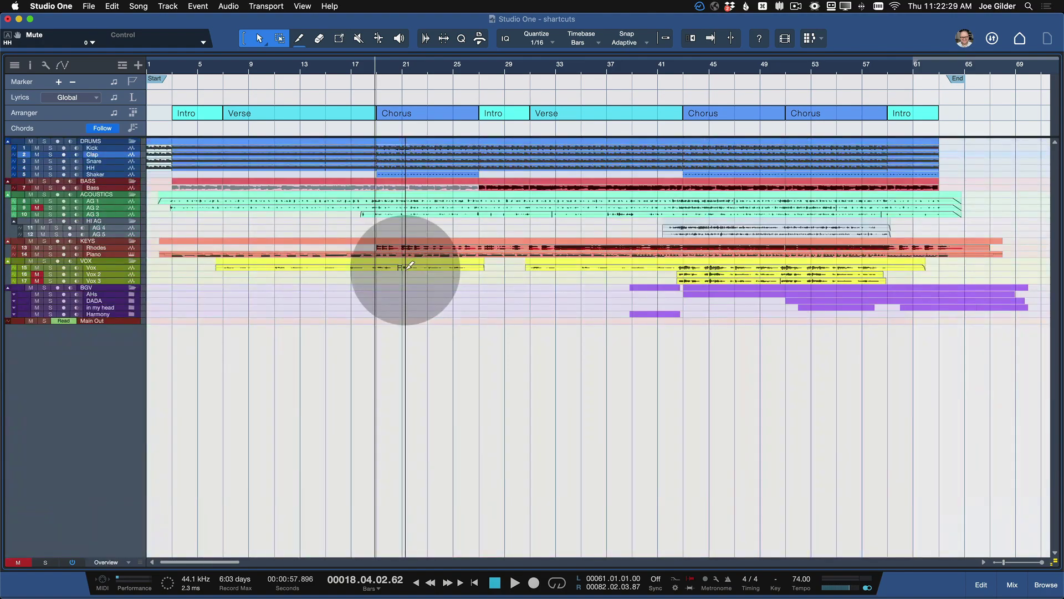
key(shift+e)
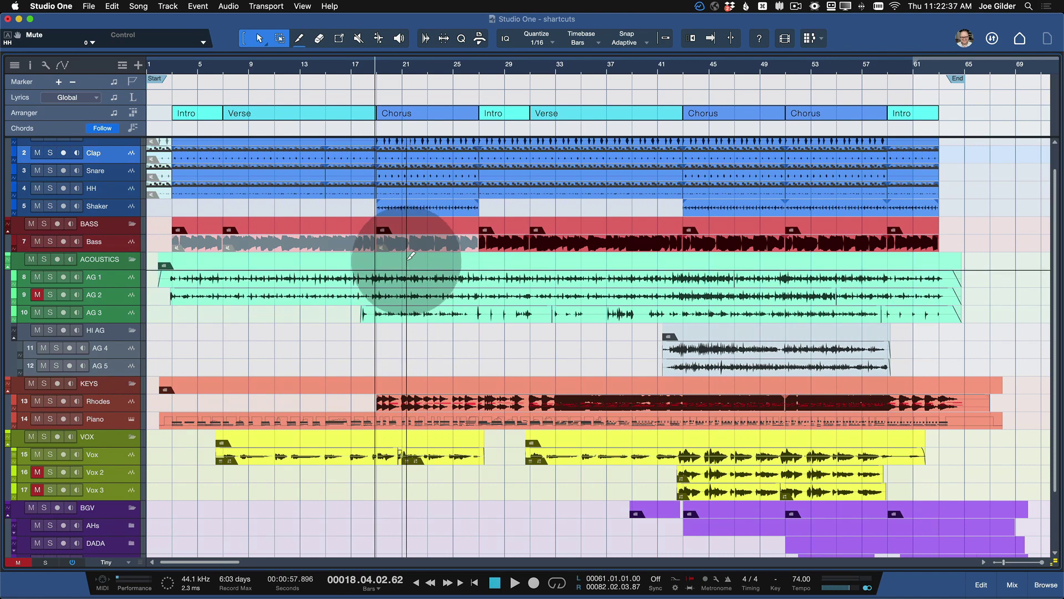
Zoom the timeline in and out around the end of the song, finishing in close-up on the start of bar 57.
scroll(409, 255, down, 5)
scroll(409, 254, up, 10)
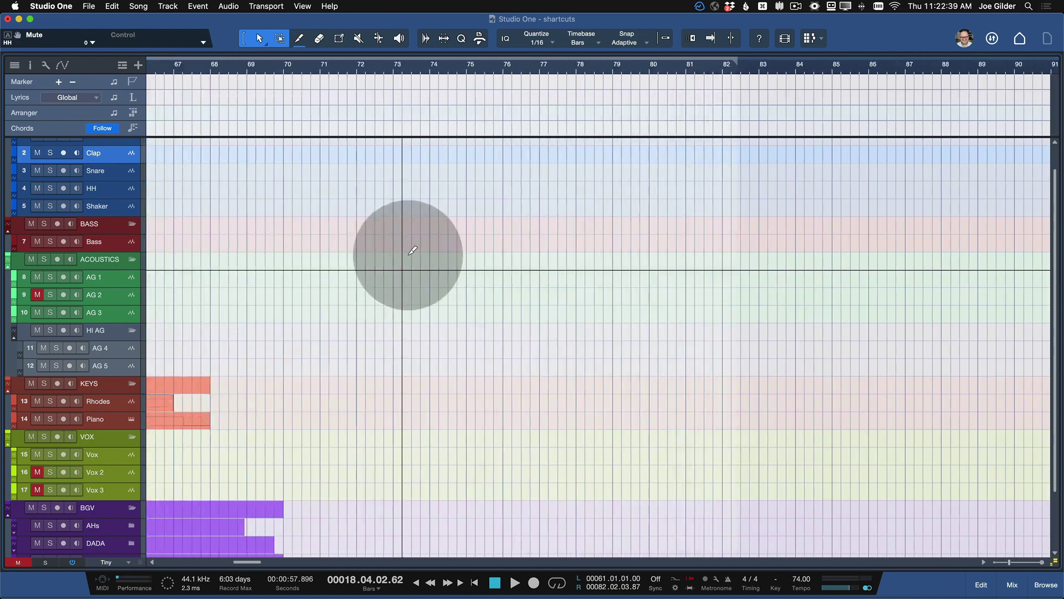
scroll(408, 255, left, 10)
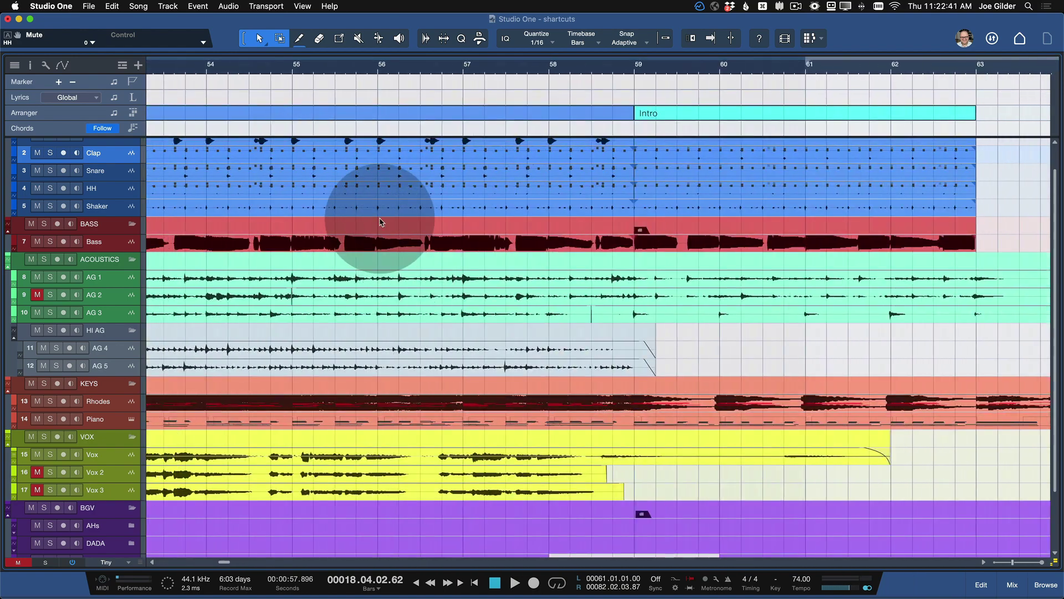
scroll(381, 218, down, 4)
scroll(381, 218, up, 8)
key(shift+z)
key(e)
key(e)
key(e)
key(e)
key(e)
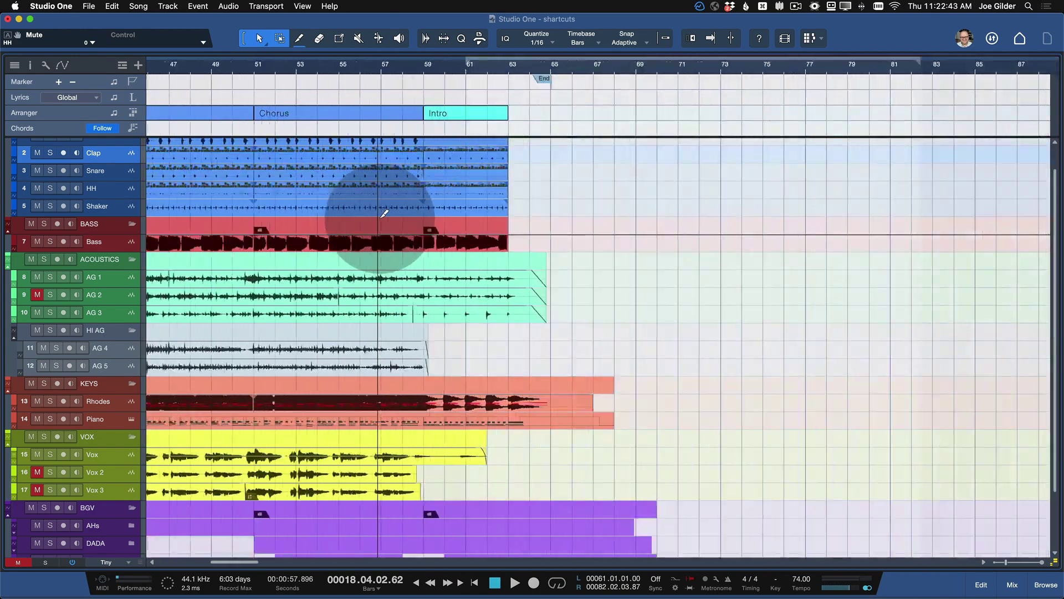
key(e)
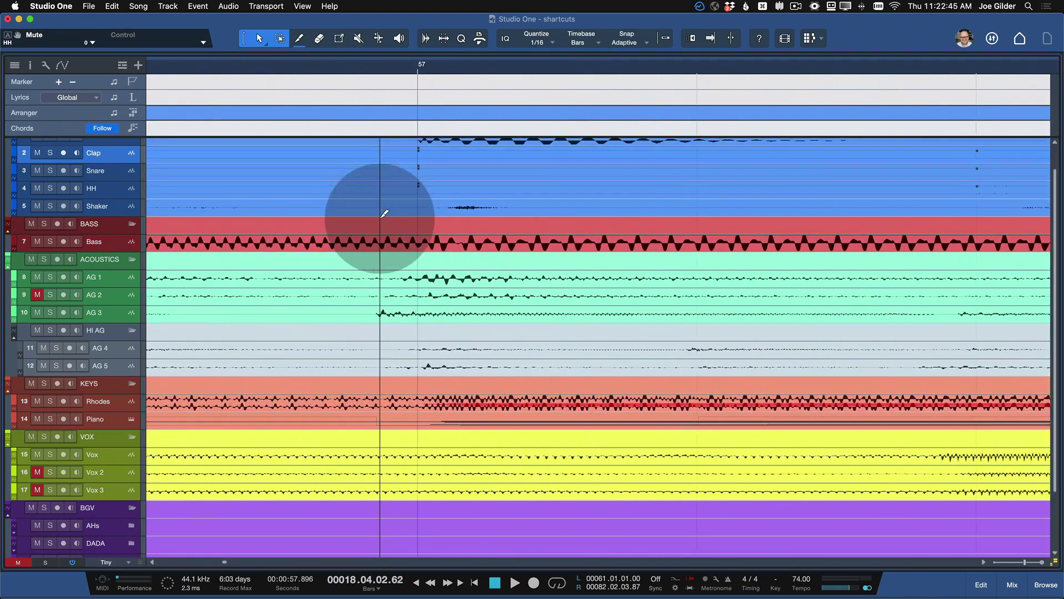
Step all track heights repeatedly larger and smaller at bar 57, passing through Normal and ending at Tiny.
key(shift+e)
key(shift+e)
key(shift+e)
key(shift+e)
key(shift+w)
key(shift+w)
key(shift+w)
key(shift+w)
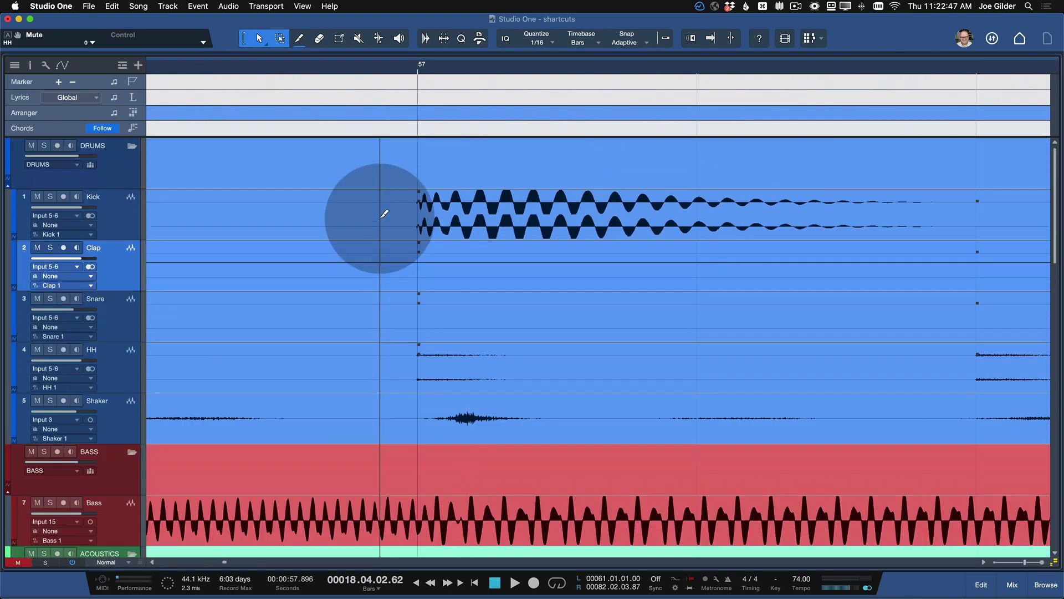
key(shift+e)
key(shift+e)
key(shift+w)
key(shift+w)
key(shift+w)
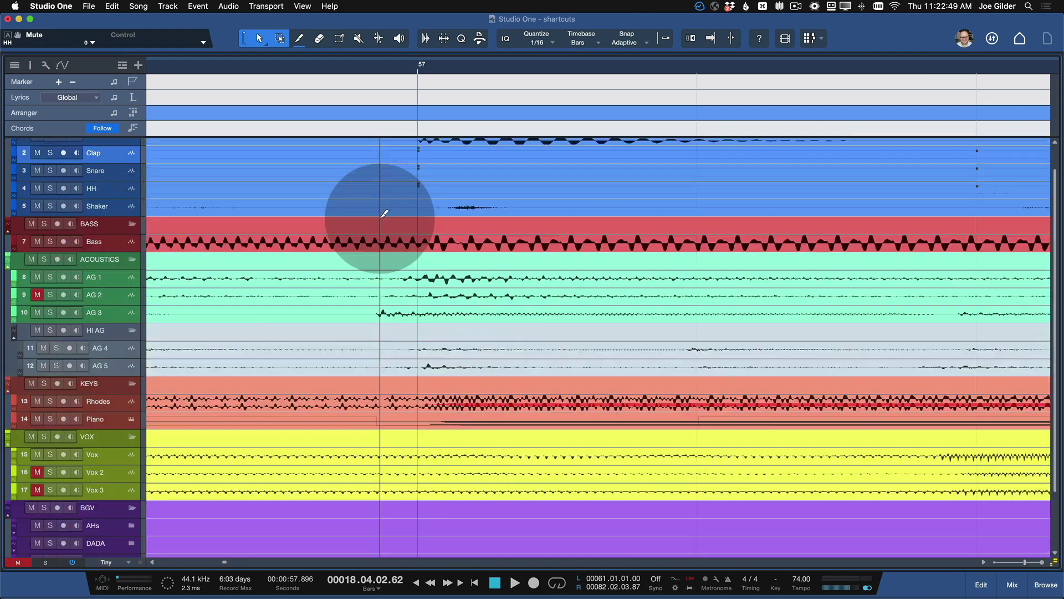
Raise all track heights from Tiny to Normal and zoom the timeline out to show the whole song.
key(shift+e)
key(shift+e)
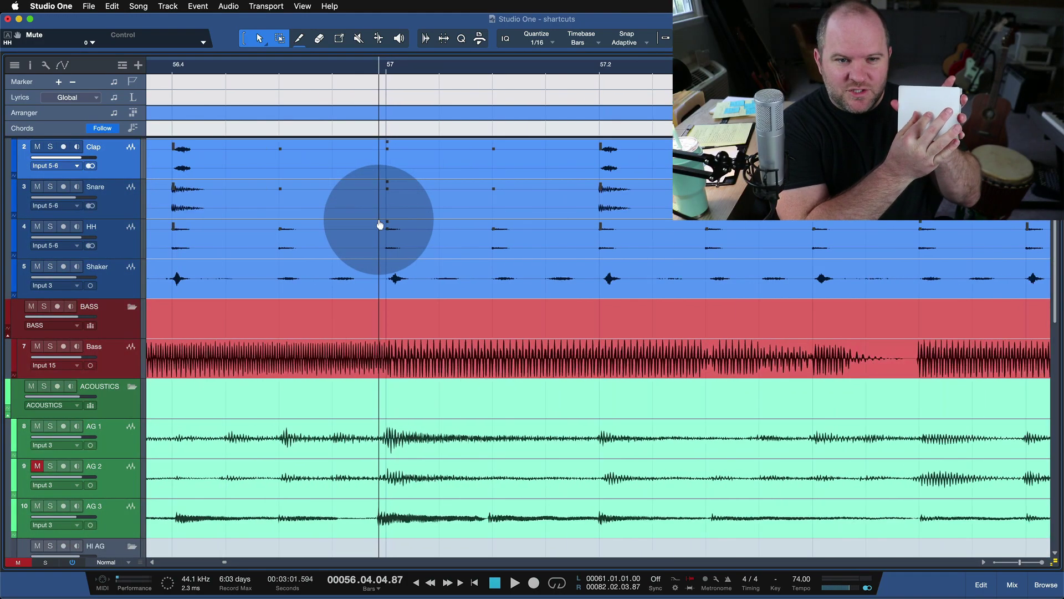
key(z)
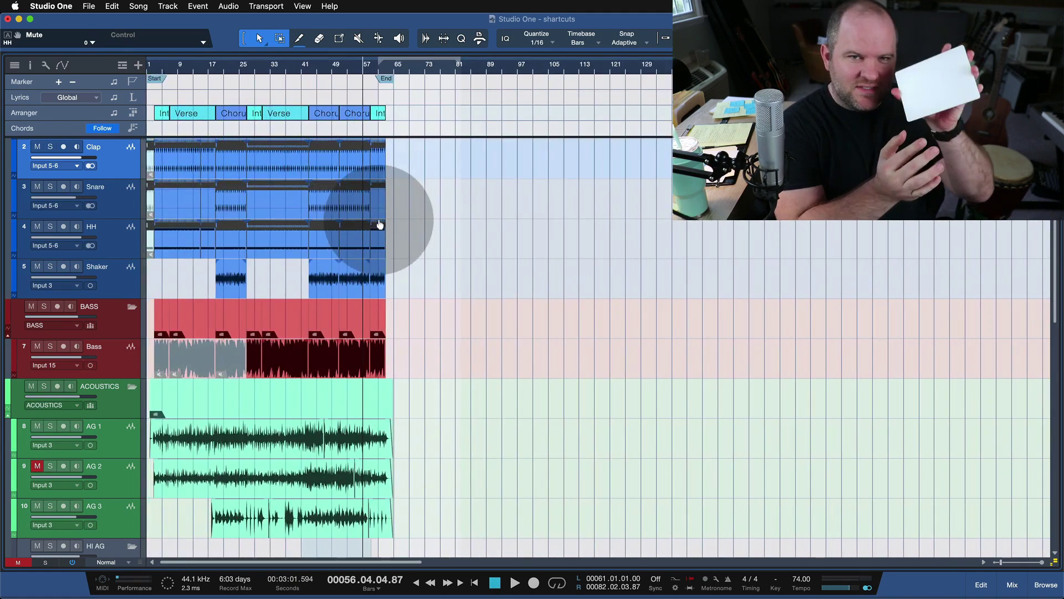
Zoom the timeline in and out around the end of the song, finishing zoomed in on bars 10 to 38.
scroll(379, 220, up, 10)
scroll(379, 220, down, 8)
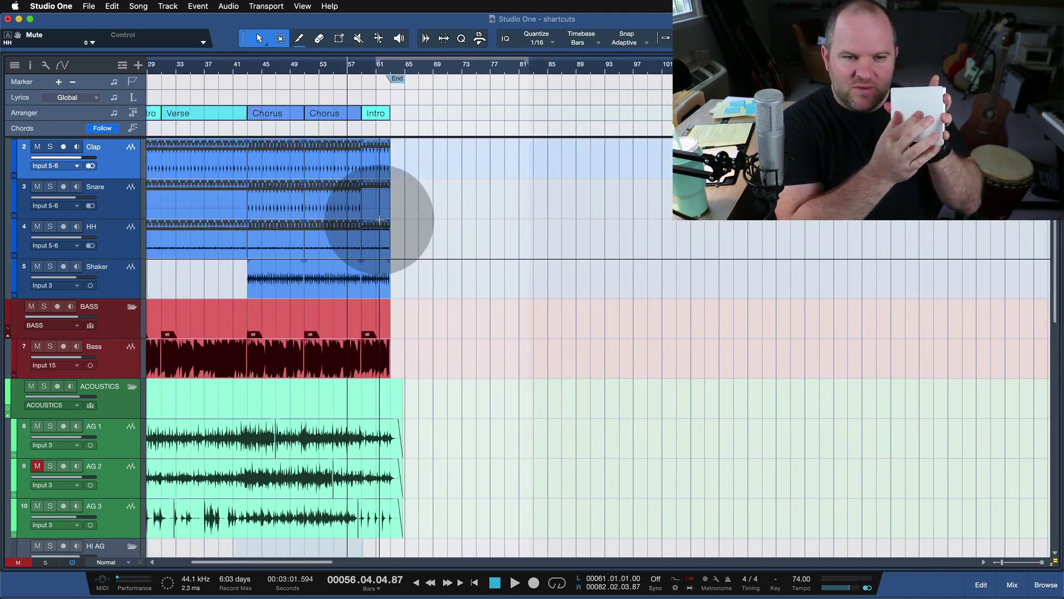
scroll(379, 220, up, 3)
key(w)
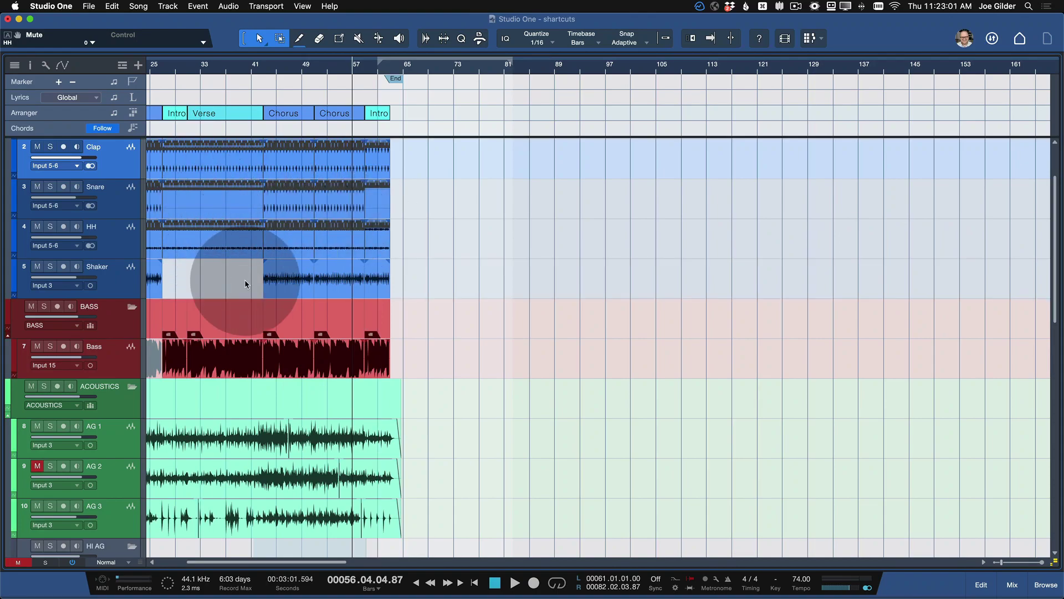
key(e)
key(e)
key(e)
key(e)
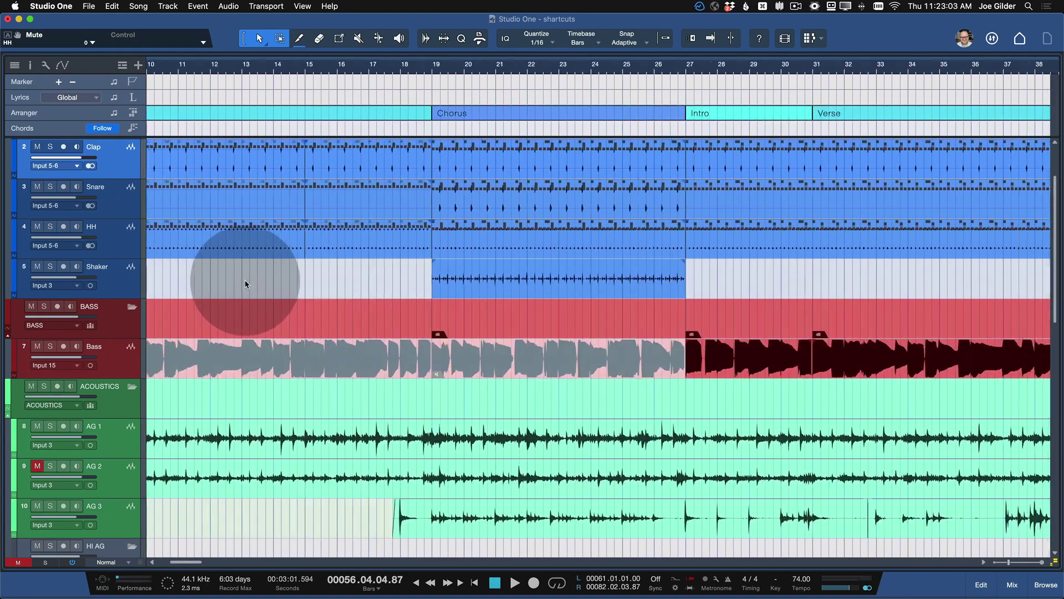
Travel along the timeline to the second chorus at bar 43 and back to the start of the song.
scroll(245, 283, right, 4)
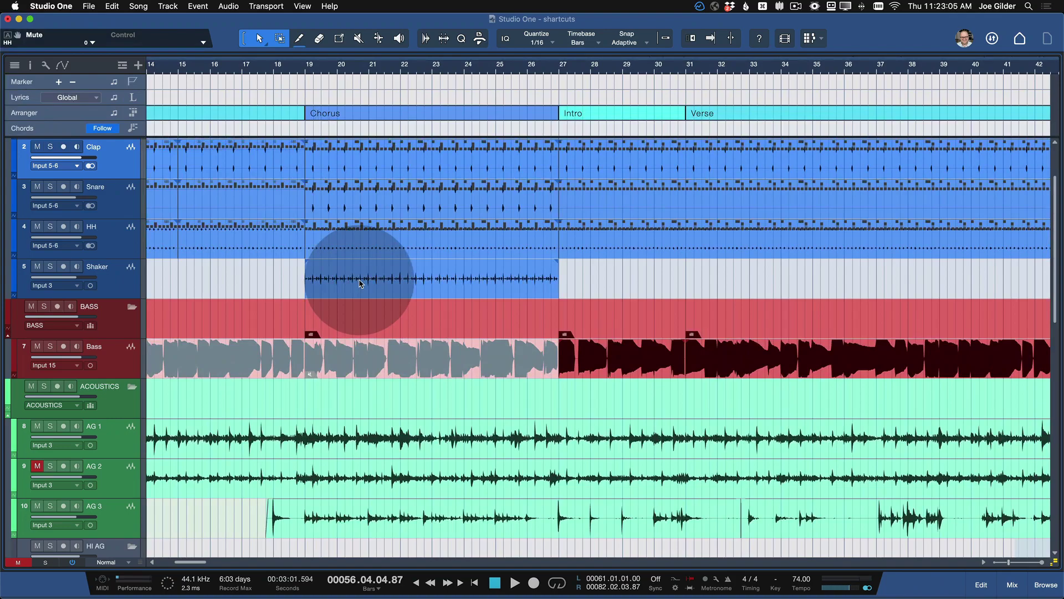
scroll(359, 282, right, 5)
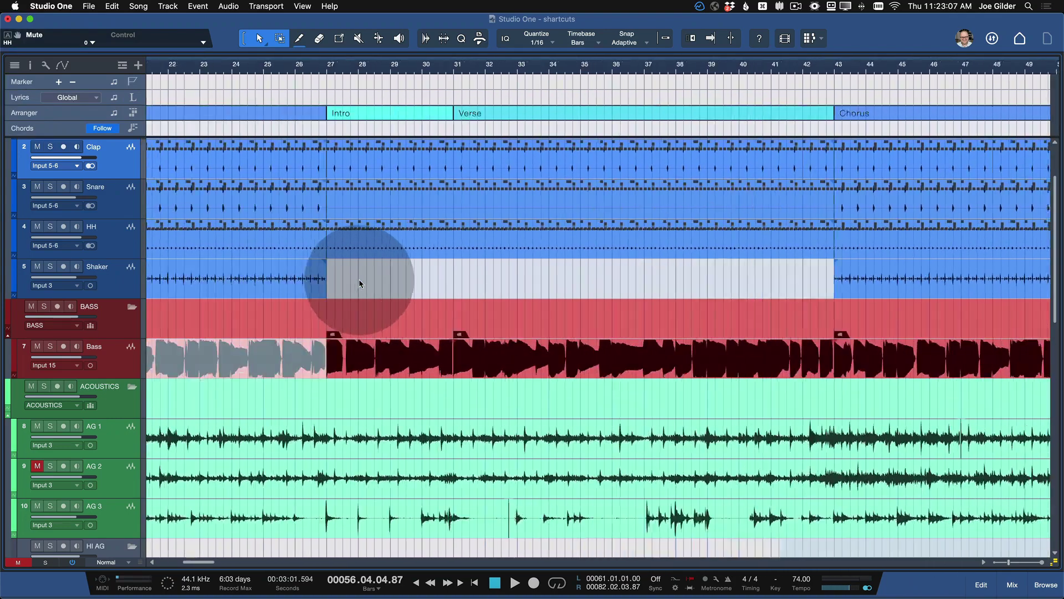
scroll(359, 283, left, 10)
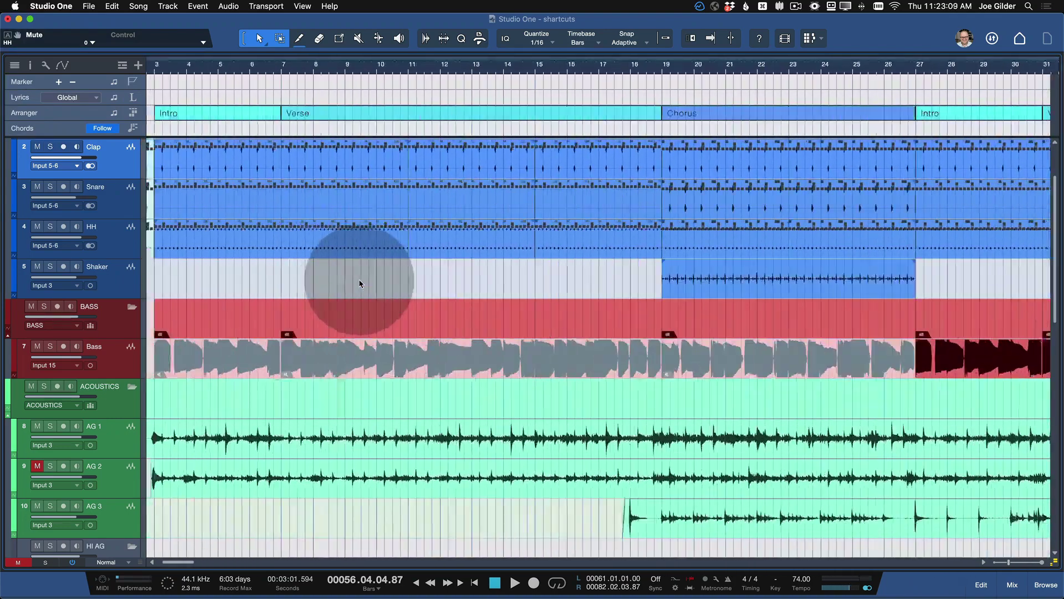
scroll(359, 283, left, 2)
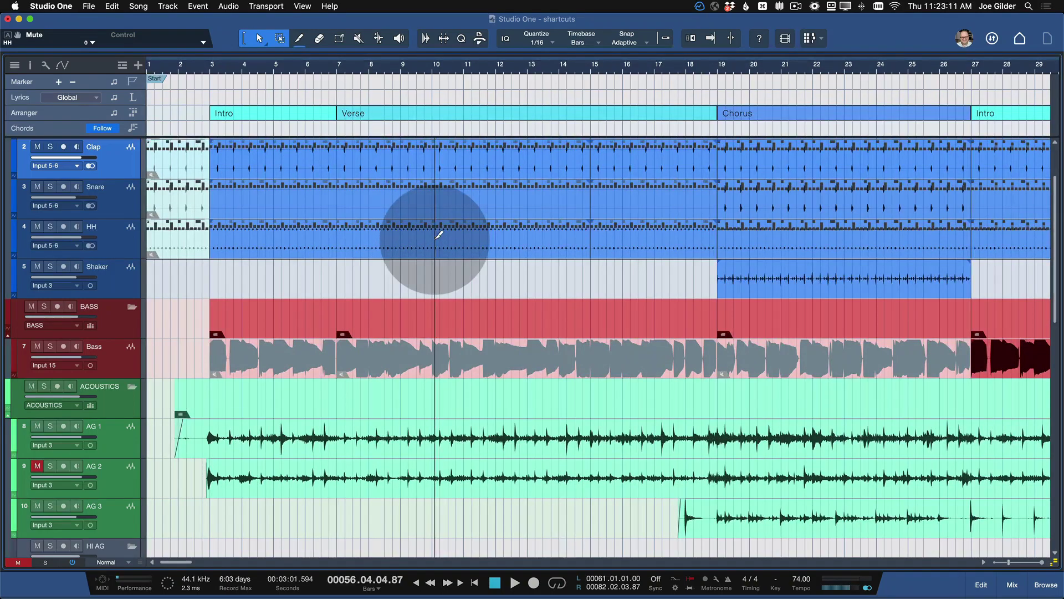
Make all track heights repeatedly larger and smaller, ending at Tiny with every track in view.
scroll(435, 239, up, 5)
scroll(435, 239, down, 10)
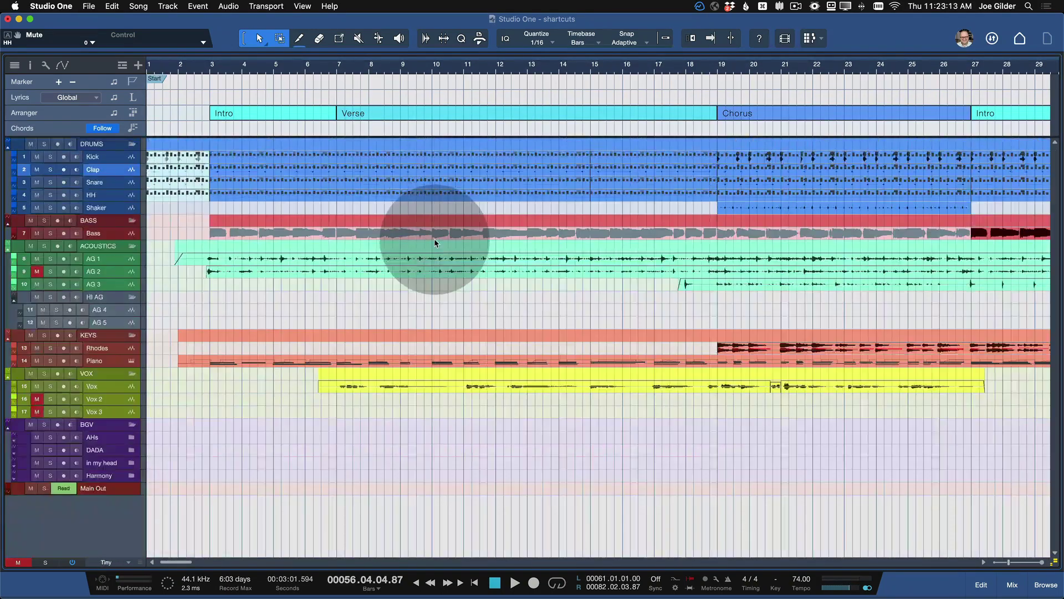
scroll(435, 240, up, 10)
scroll(435, 240, down, 5)
Travel far past the song's end and back while changing the timeline zoom, finishing zoomed out on bars 1 to 22.
scroll(435, 240, right, 20)
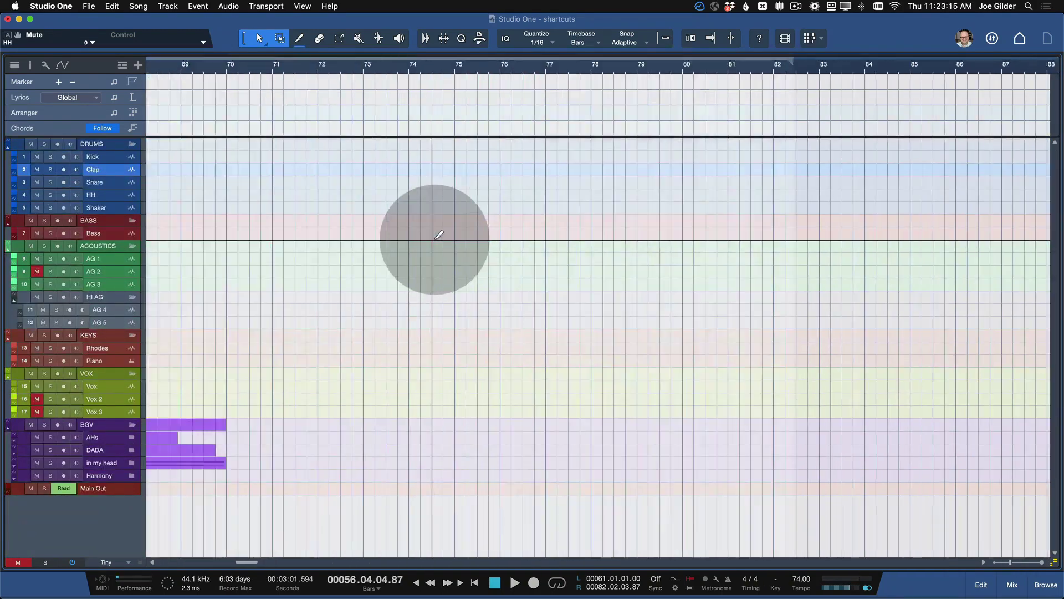
scroll(435, 240, left, 20)
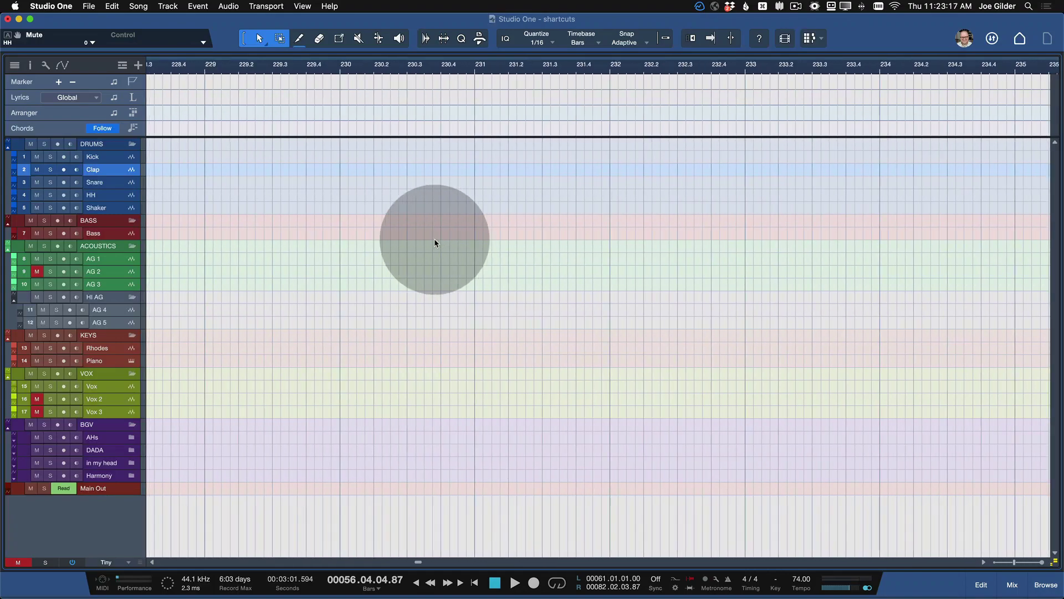
scroll(434, 242, left, 20)
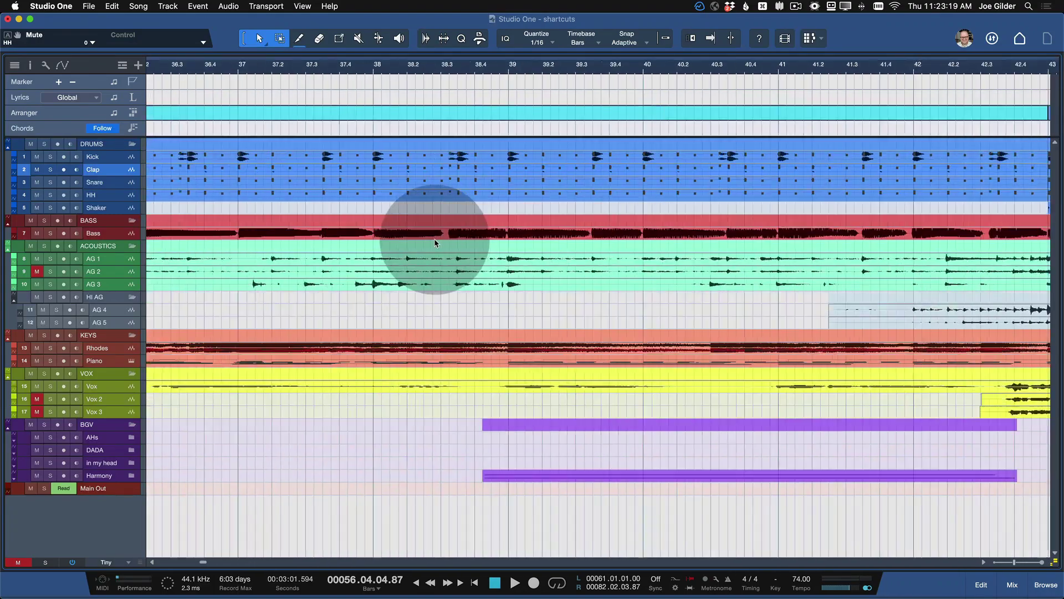
key(w)
key(w)
key(w)
key(w)
key(w)
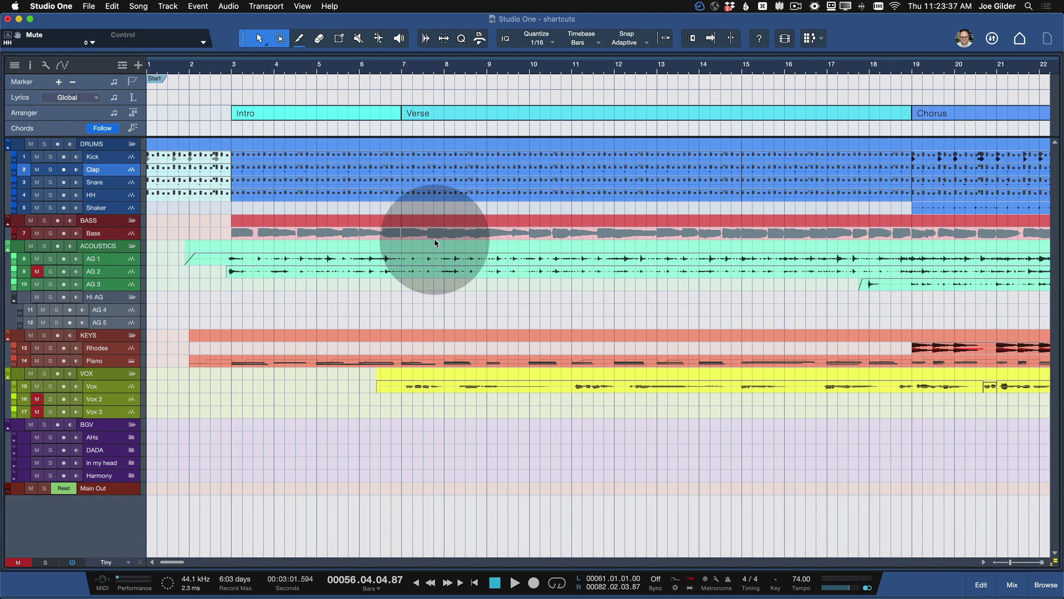
Show and hide the mixer console several times, and open and close the editor for the Clap track.
key(F3)
key(F3)
key(F3)
key(F3)
key(F3)
key(F3)
key(F2)
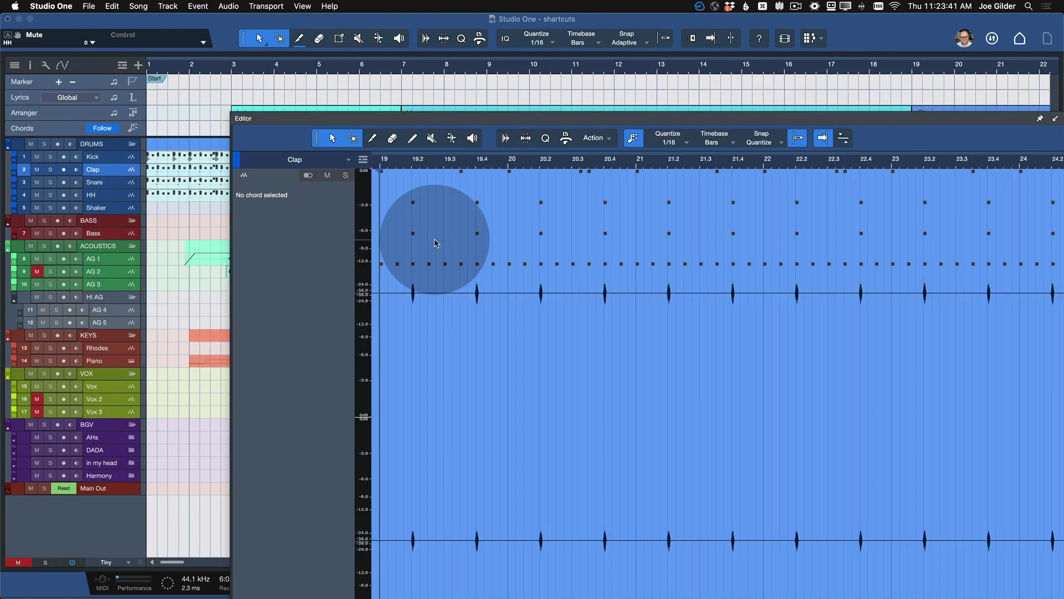
key(F2)
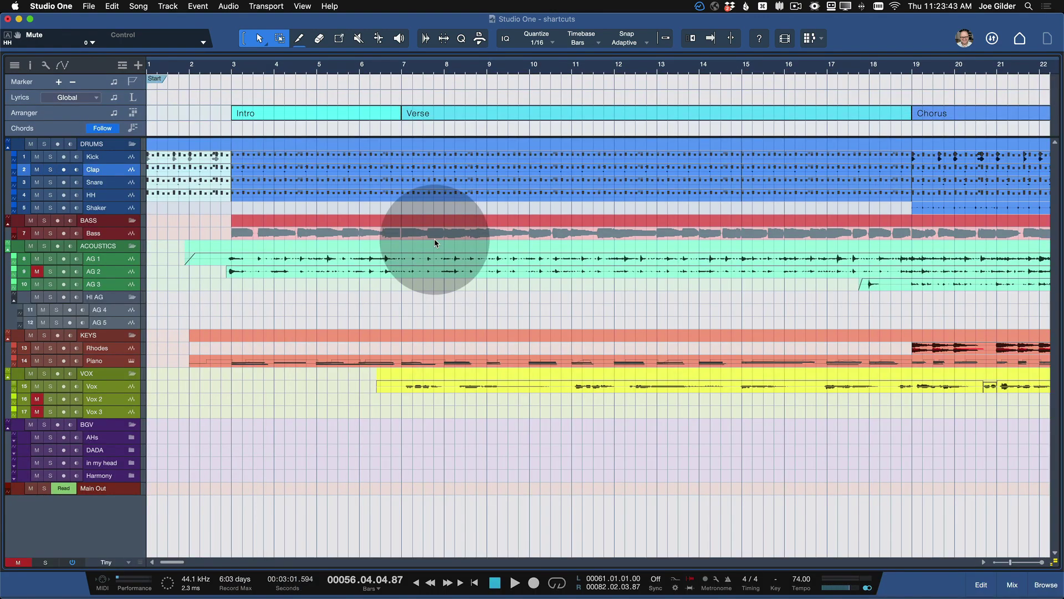
Show and hide the console once more, and open and close the inspector for the Clap track.
key(F3)
key(F3)
key(F4)
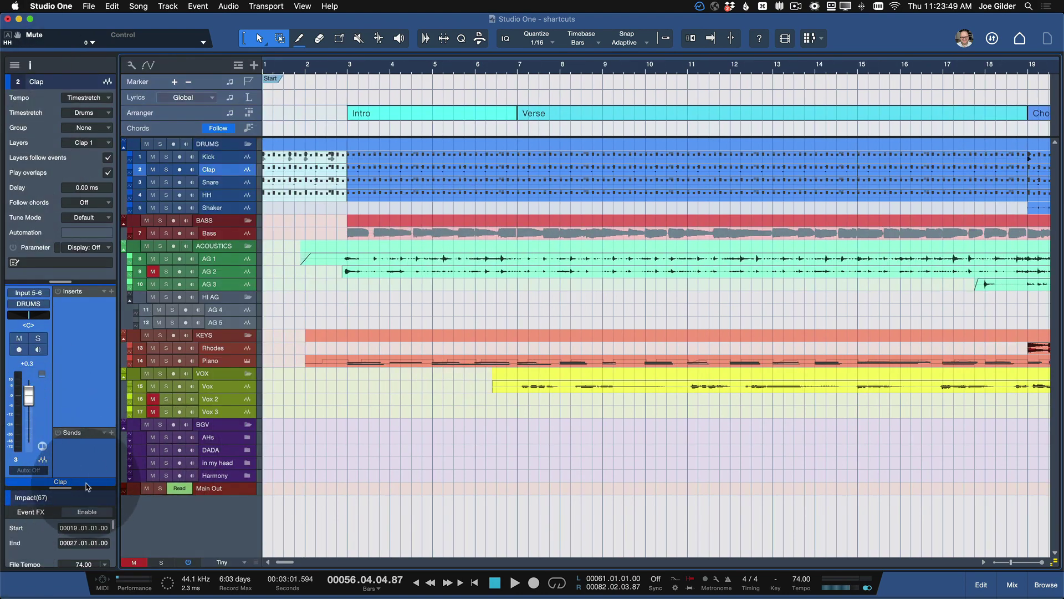
key(F4)
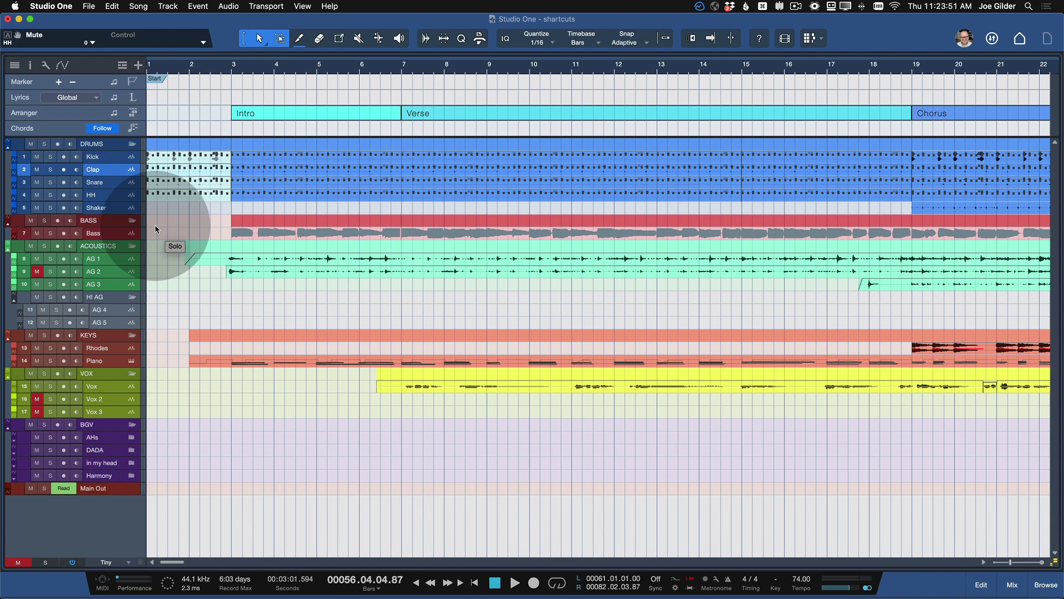
Show and hide the browser several times in a row.
key(F5)
key(F5)
key(F5)
key(F5)
key(F5)
key(F5)
key(F5)
Toggle the inspector, browser and console in quick succession, leaving only the browser open.
key(F4)
key(F5)
key(F3)
key(F3)
key(F4)
key(F5)
key(F5)
key(F3)
key(F3)
key(F3)
key(F3)
key(F5)
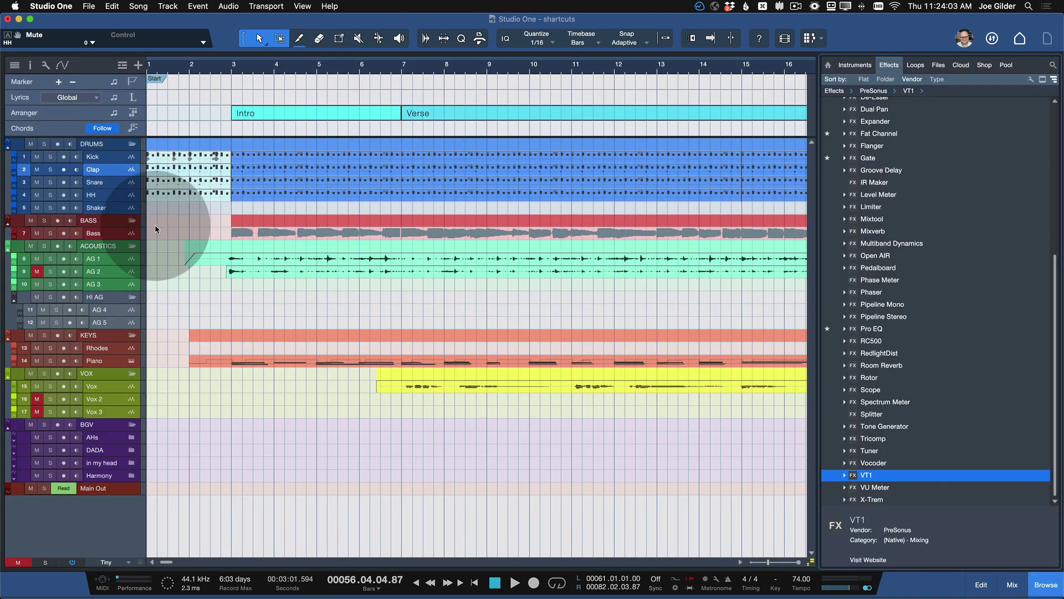
Toggle the console and browser repeatedly, ending with both shown together.
key(F3)
key(F3)
key(F5)
key(F5)
key(F3)
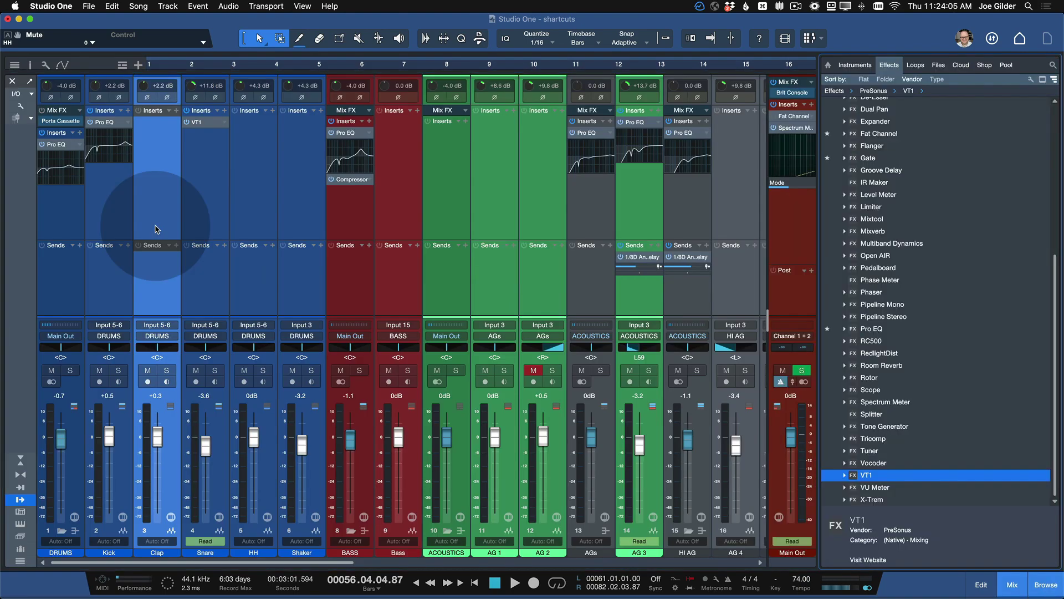
key(F3)
key(F3)
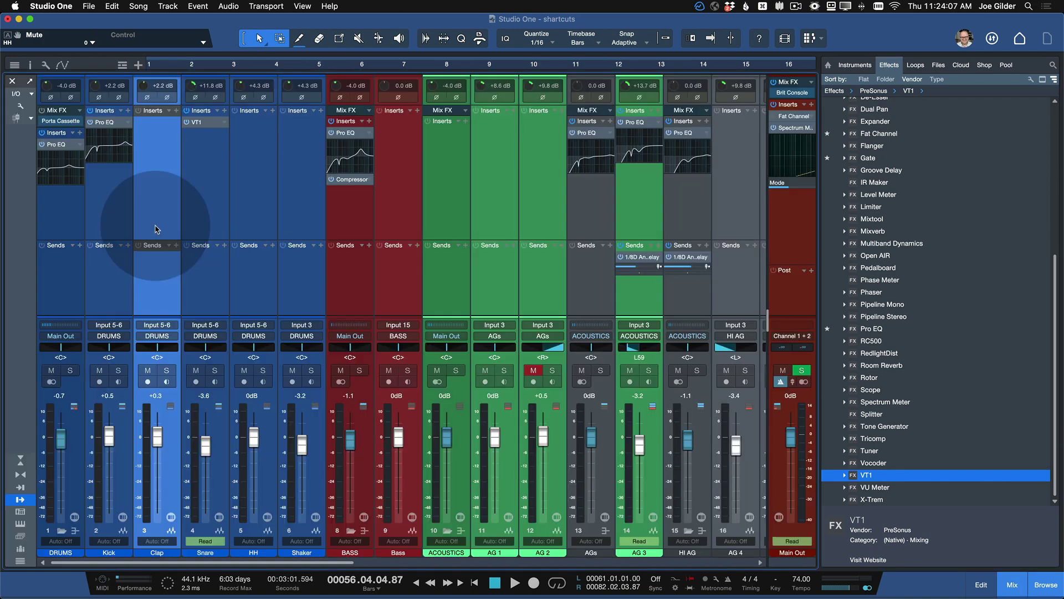
Hide the browser, toggle the console a few more times, and close it to return to the arrangement.
key(F5)
key(F3)
key(F3)
key(F3)
key(F3)
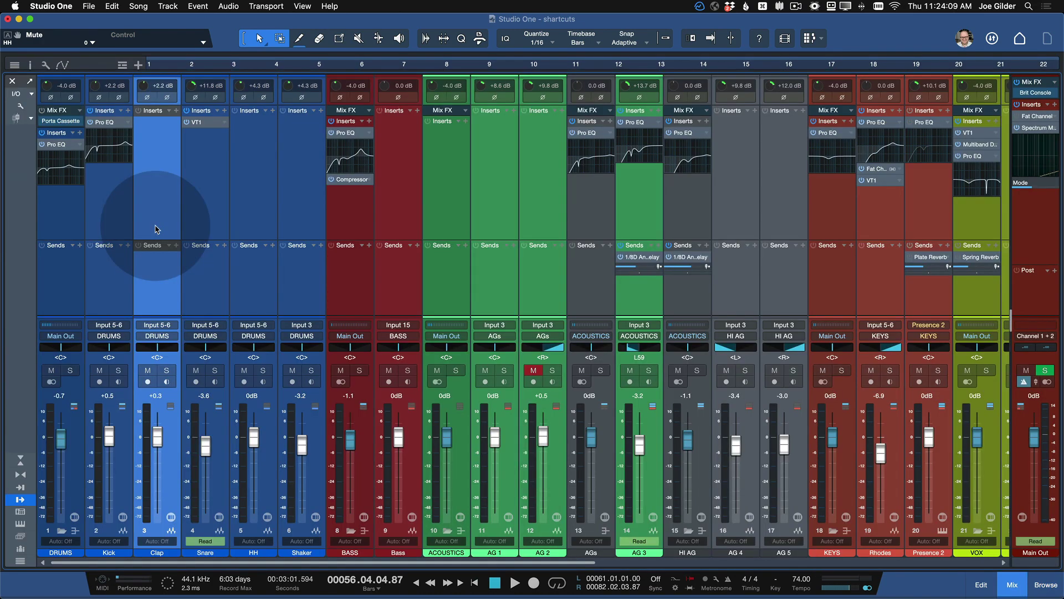
click(1020, 592)
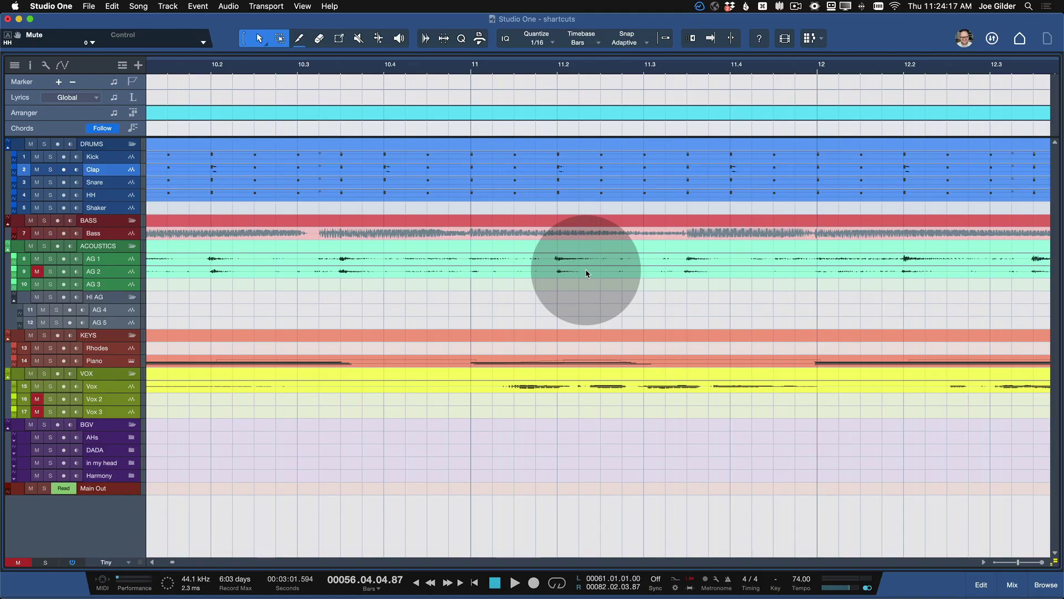
Enlarge all track heights to X-Large and zoom in closely on the Clap hit at bar 11.2.
scroll(648, 245, up, 5)
scroll(648, 245, up, 5)
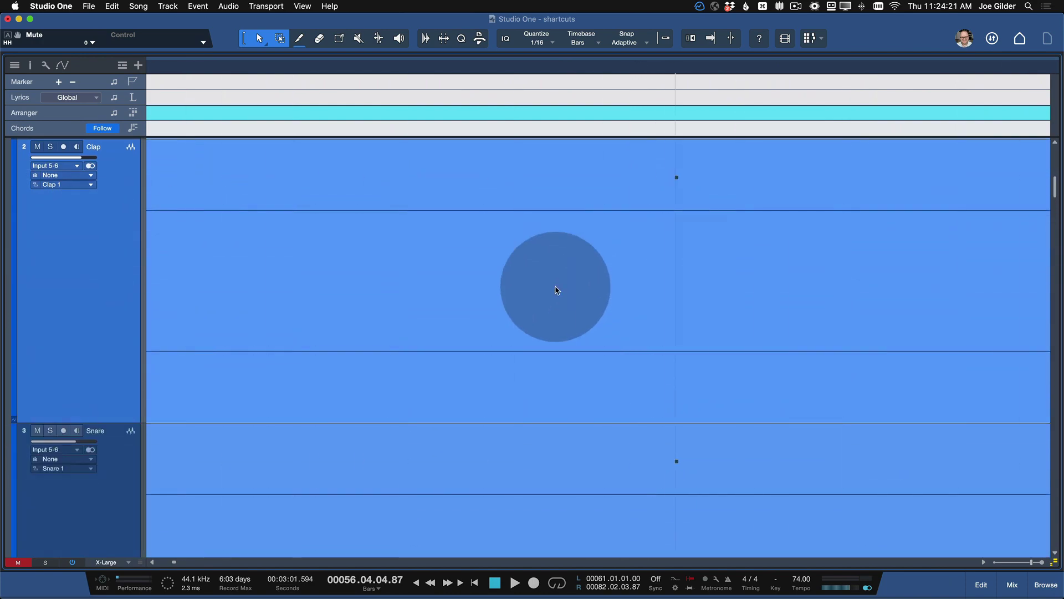
scroll(556, 287, left, 5)
scroll(629, 252, up, 8)
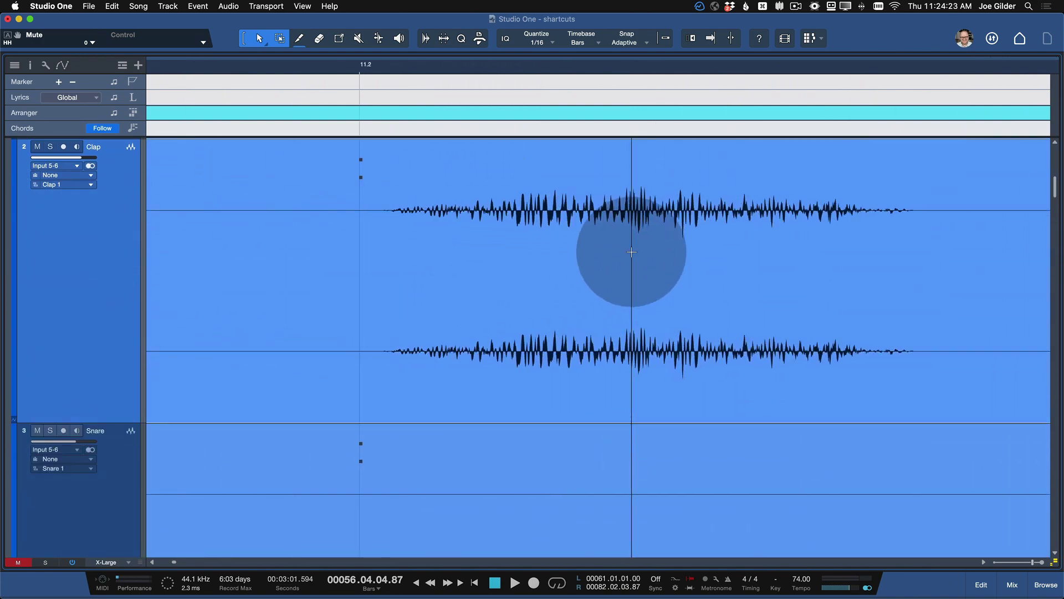
scroll(546, 261, down, 3)
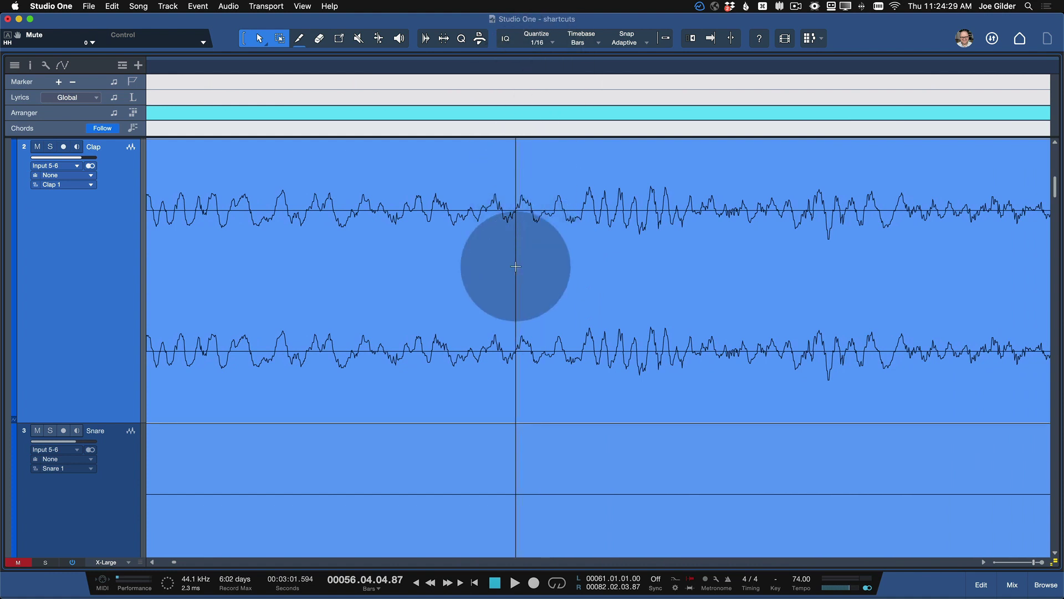
Zoom the timeline out step by step from the Clap hit until the whole song is in view.
key(w)
key(w)
key(w)
key(w)
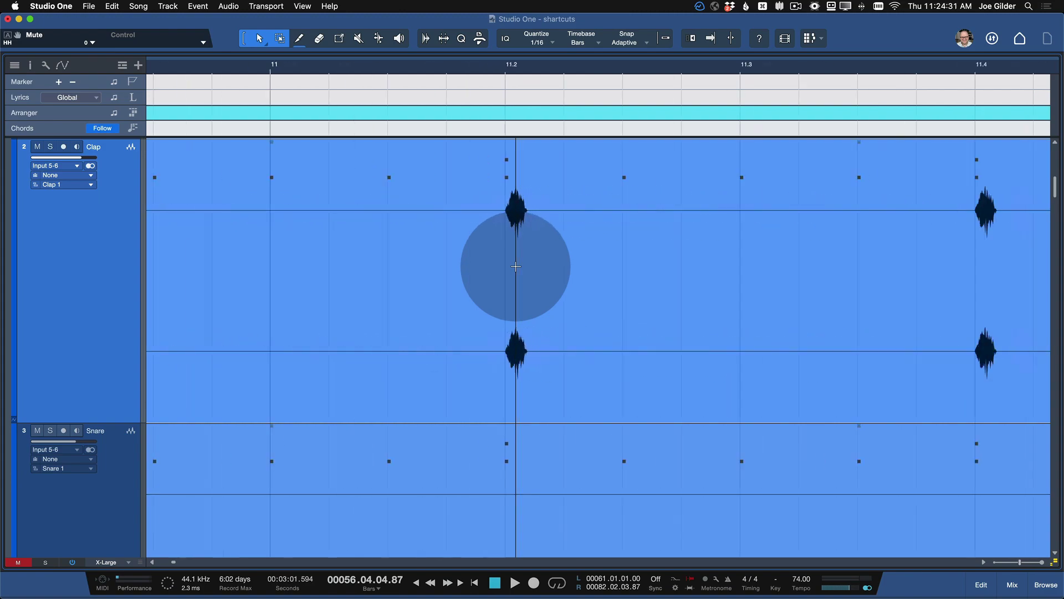
key(w)
key(w)
key(w)
key(w)
key(w)
key(w)
key(w)
key(w)
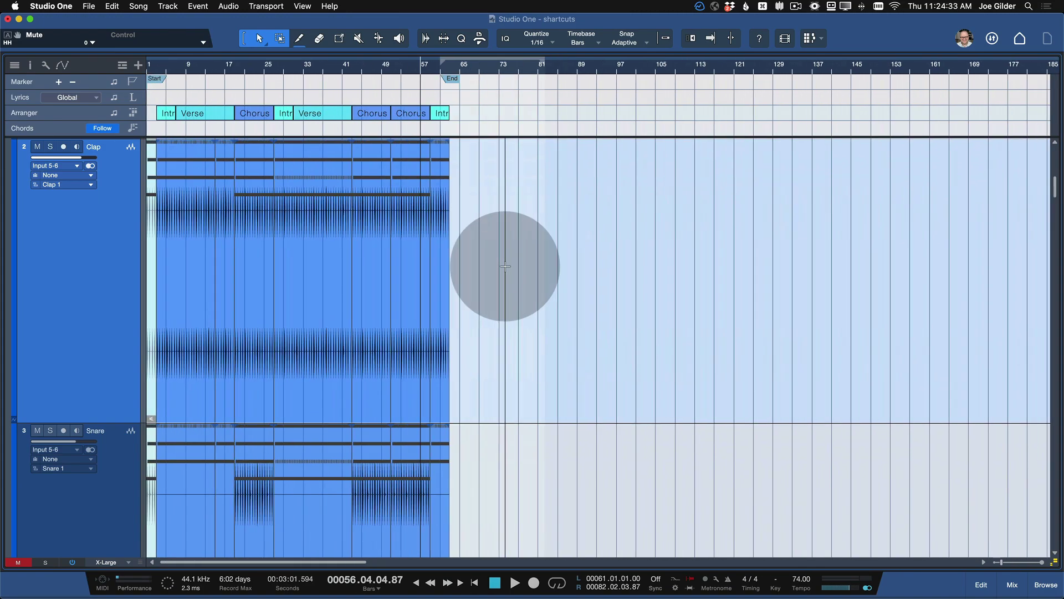
Shrink all track heights step by step down to Minimal.
key(shift+w)
key(shift+w)
key(shift+w)
key(shift+w)
key(shift+w)
key(shift+w)
key(shift+w)
key(shift+w)
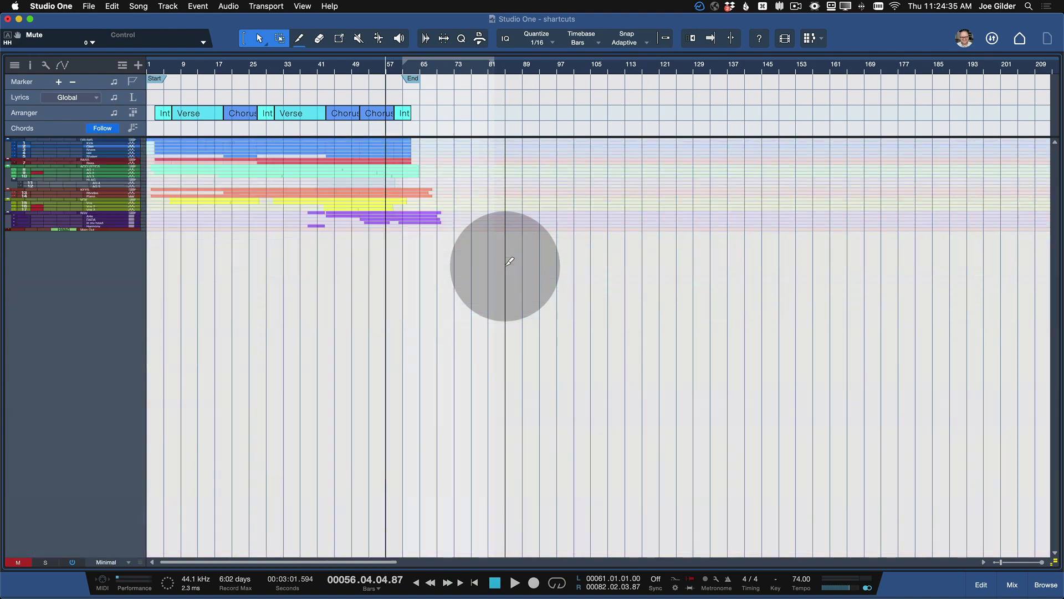
Step all track heights up, down and up again from Minimal, ending at Large.
key(shift+e)
key(shift+e)
key(shift+e)
key(shift+e)
key(shift+w)
key(shift+w)
key(shift+e)
key(shift+e)
key(shift+e)
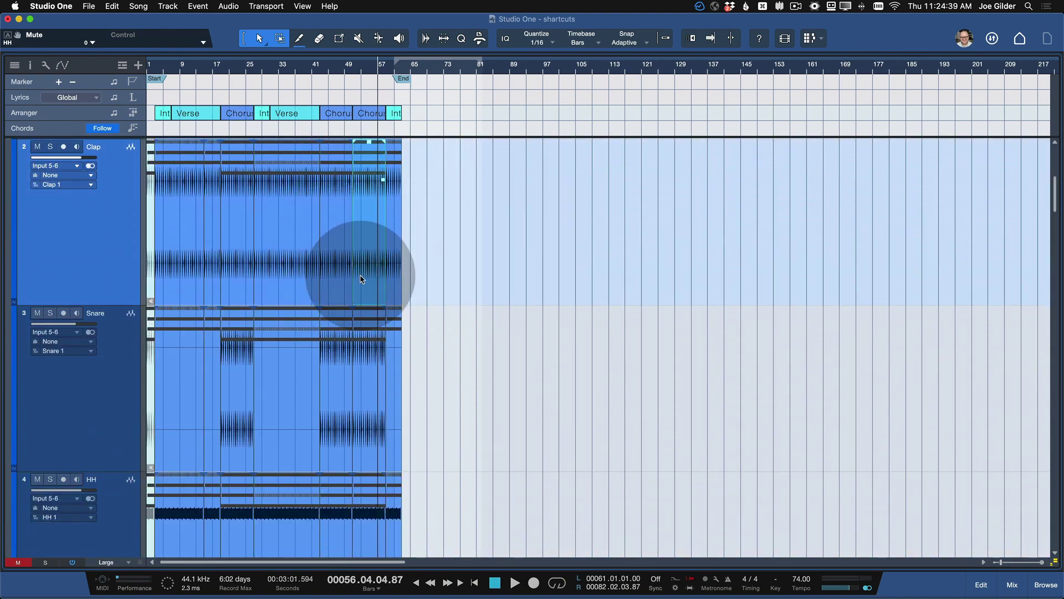
Zoom the timeline in closely on the drum hits at bar 52.4.
scroll(360, 279, up, 20)
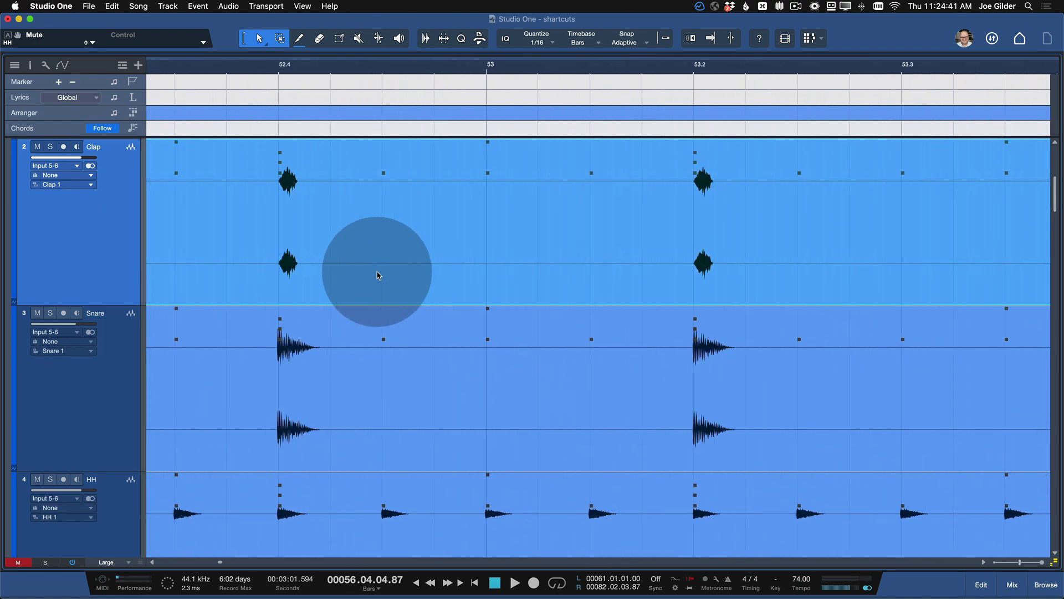
key(e)
key(e)
key(e)
key(e)
key(e)
key(e)
key(e)
key(e)
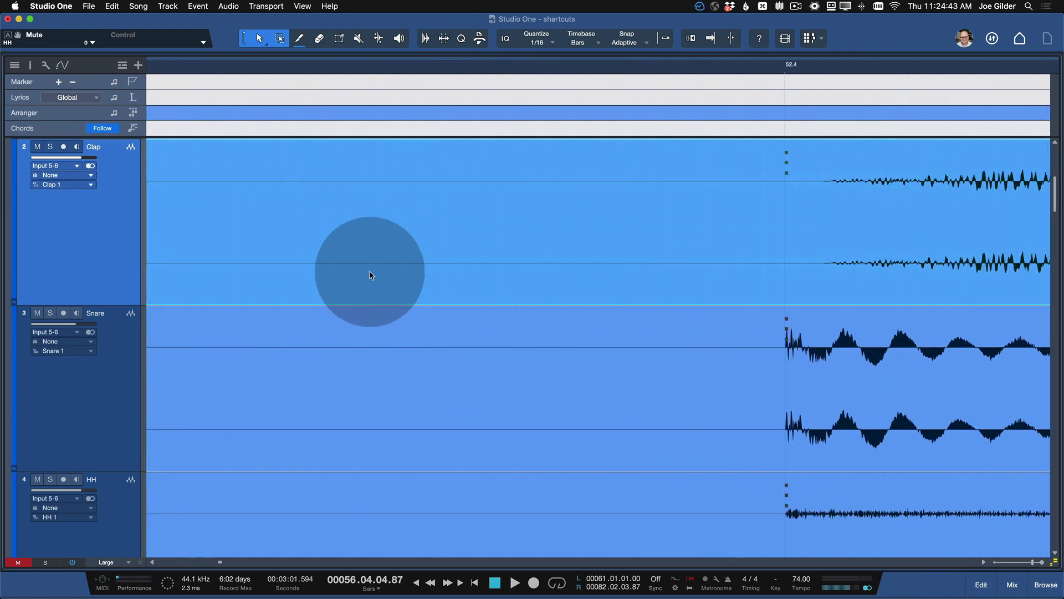
scroll(370, 272, down, 2)
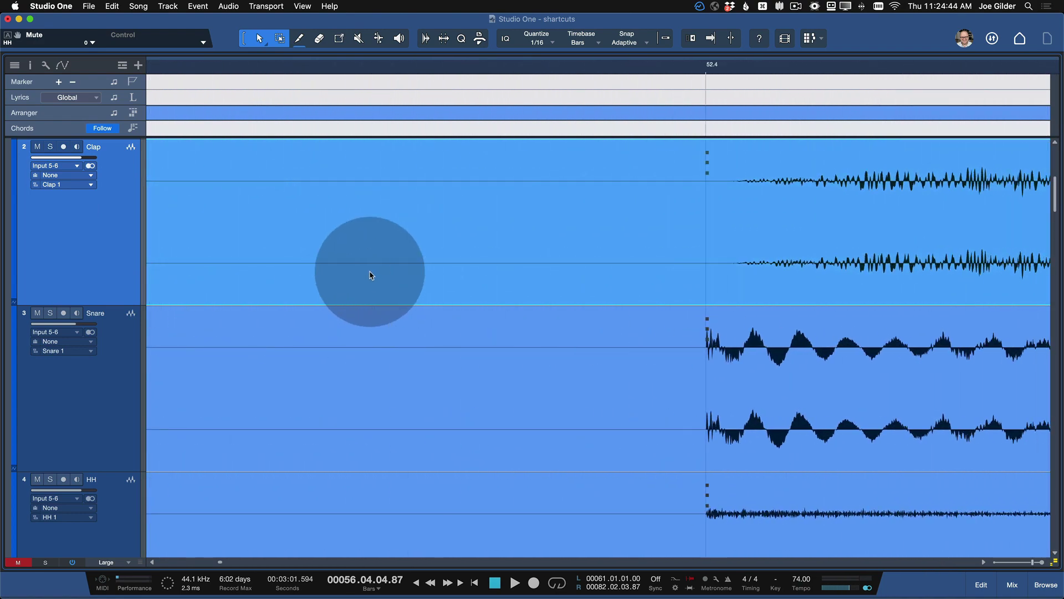
Open the keyboard shortcut preferences.
click(83, 5)
mouse_move(63, 4)
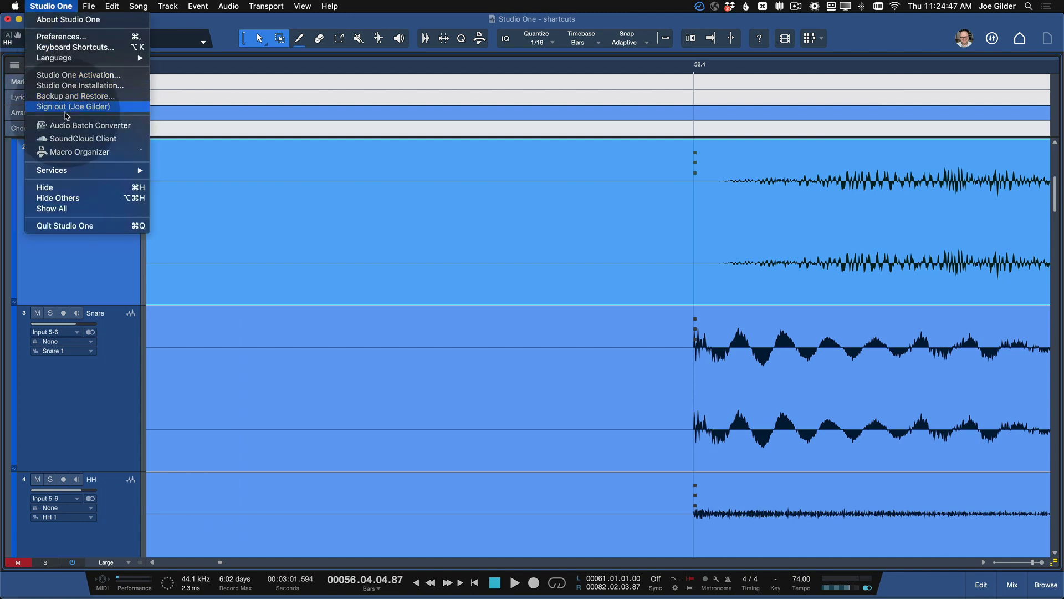
click(55, 47)
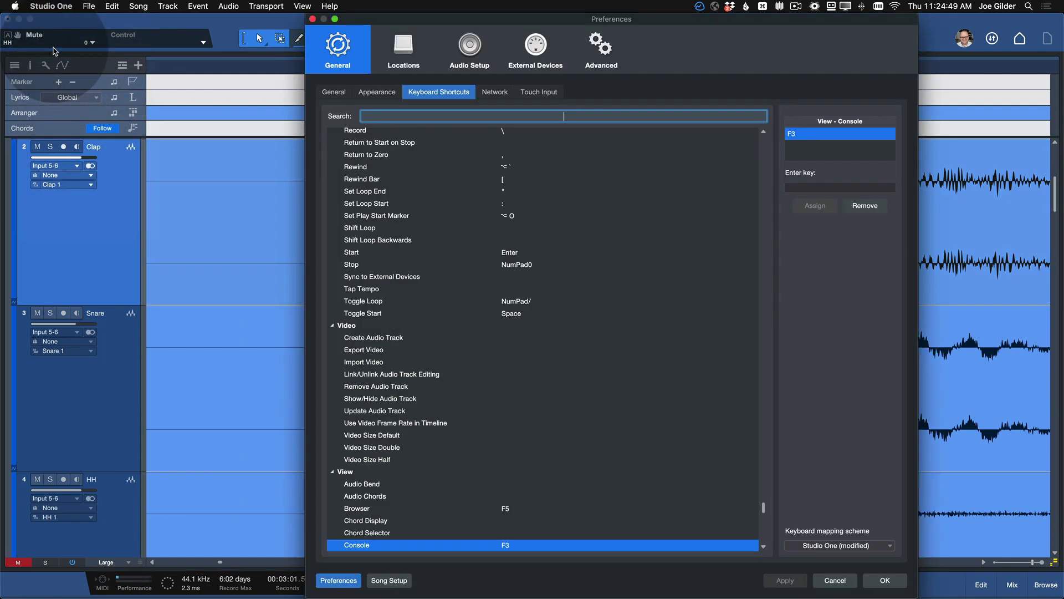
Search the keyboard shortcut list for the "zoom" commands and browse back to the Macros group.
drag(575, 19, 457, 19)
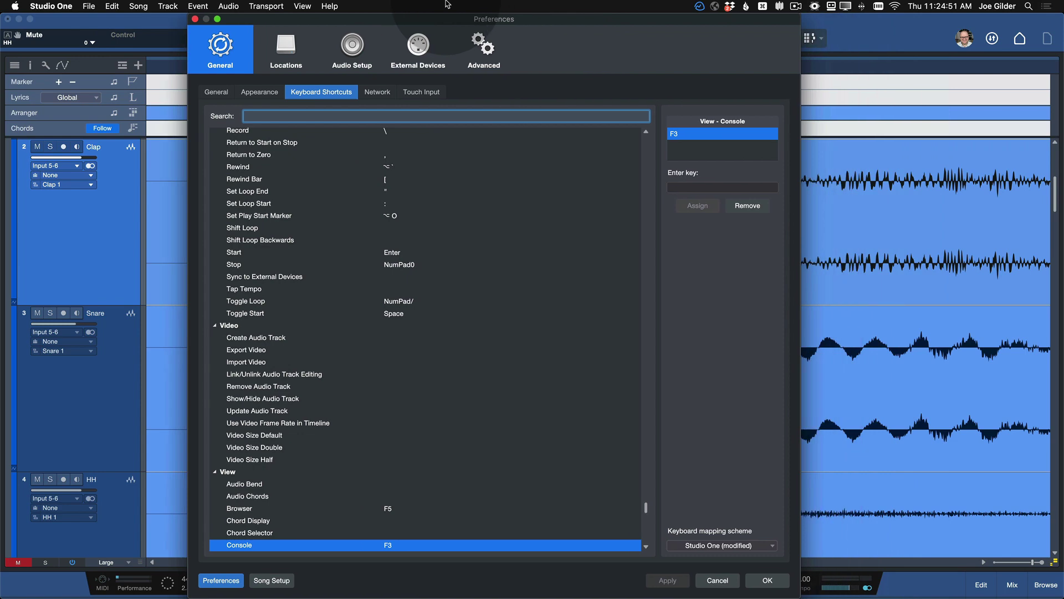
scroll(395, 309, down, 10)
scroll(395, 309, up, 15)
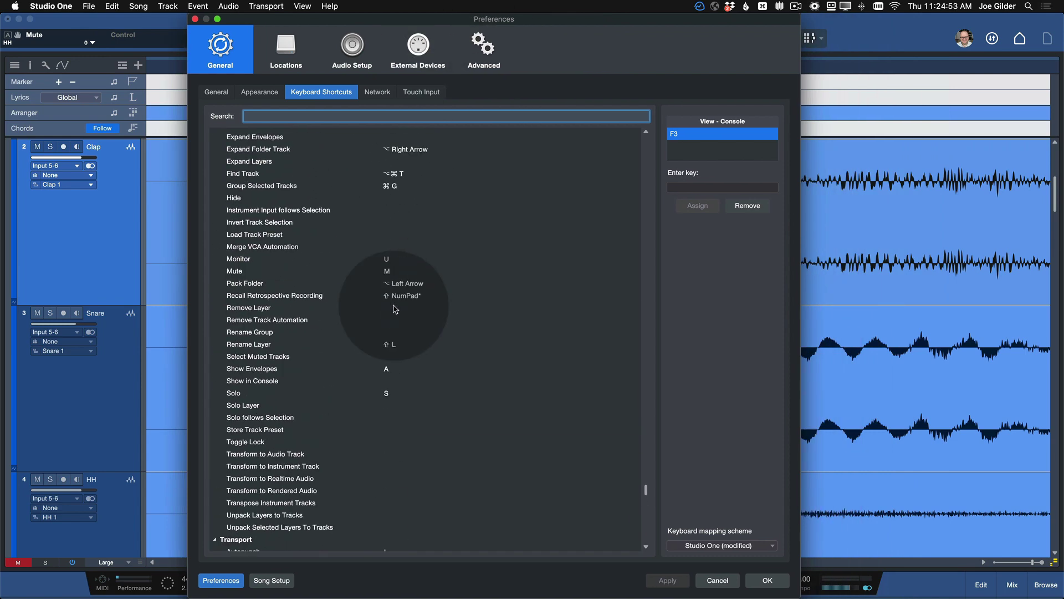
text(zoom)
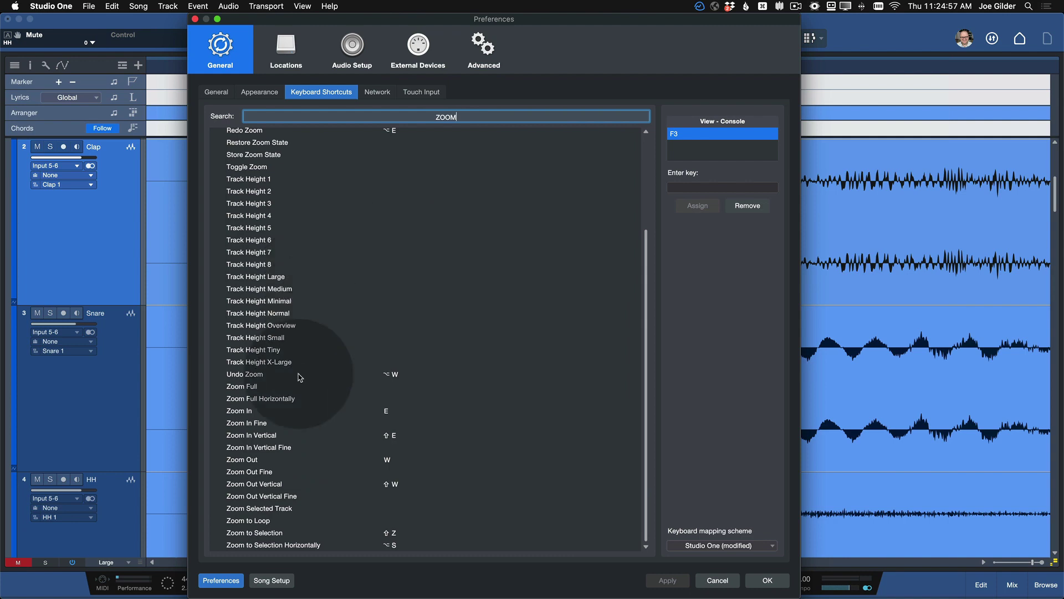
scroll(302, 366, up, 5)
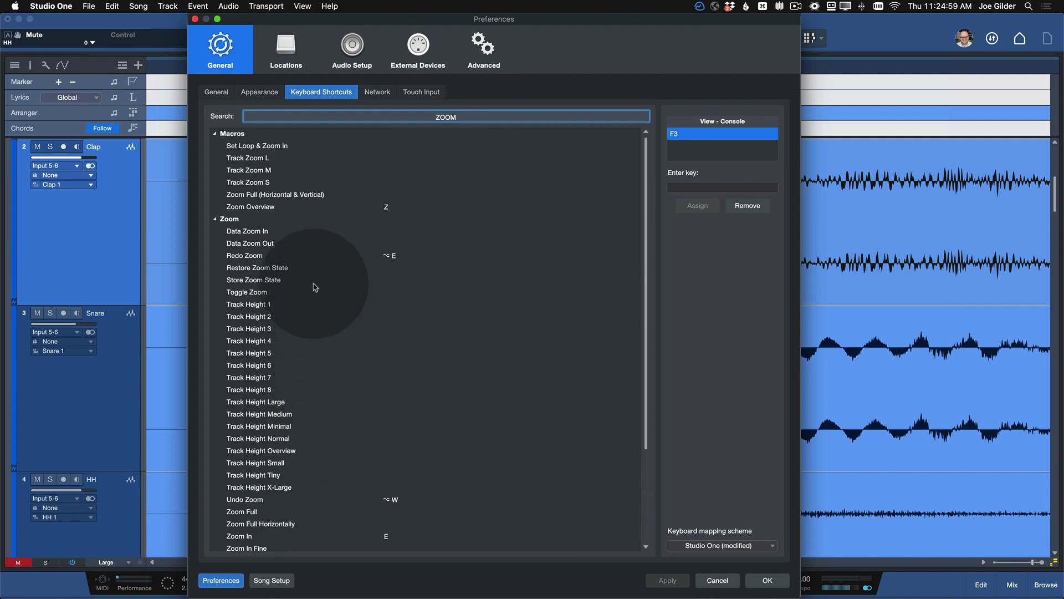
Remove the Z shortcut from the Zoom Overview macro and apply the change.
click(232, 206)
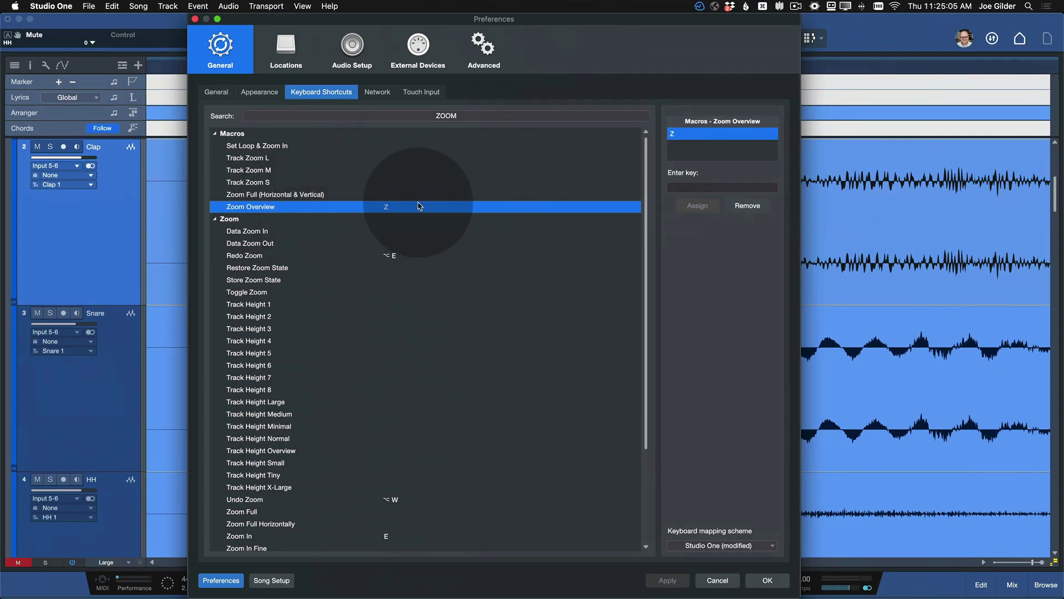
click(745, 206)
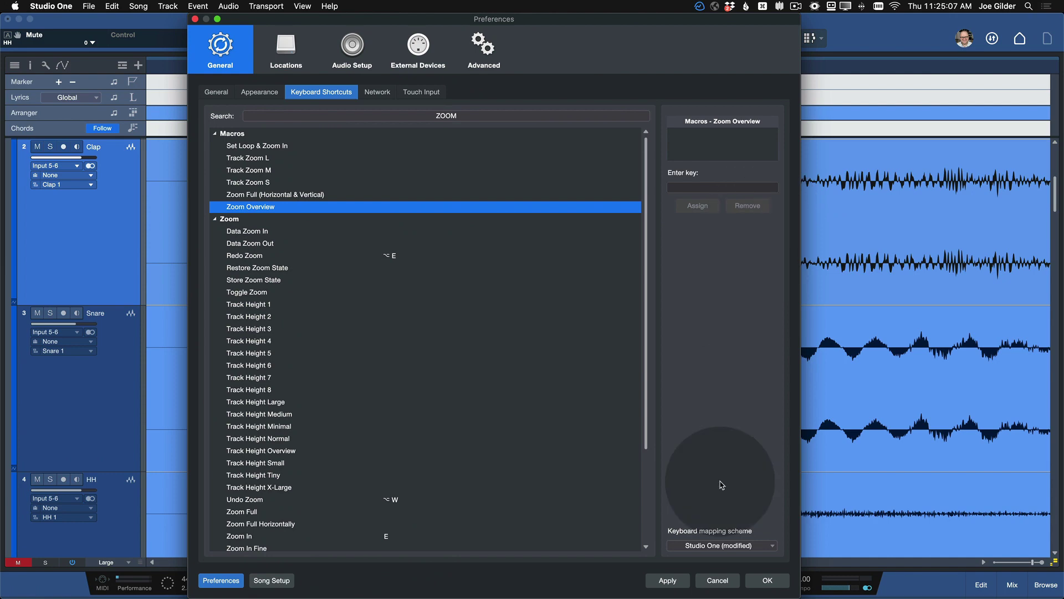
click(675, 586)
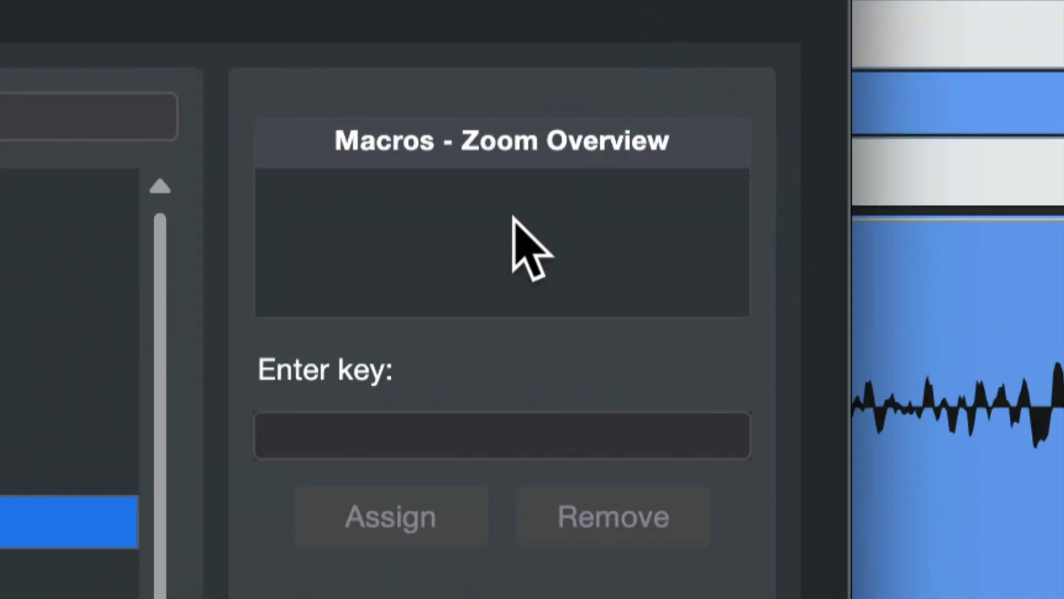
Assign Z as the shortcut for the Zoom Overview macro, apply it and close the preferences.
click(428, 430)
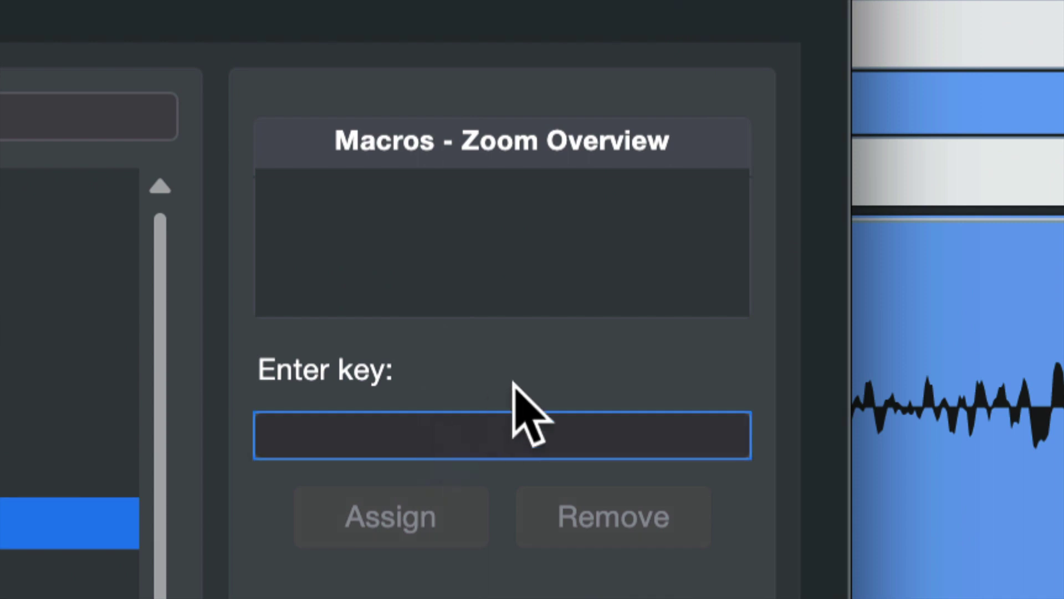
key(z)
click(404, 506)
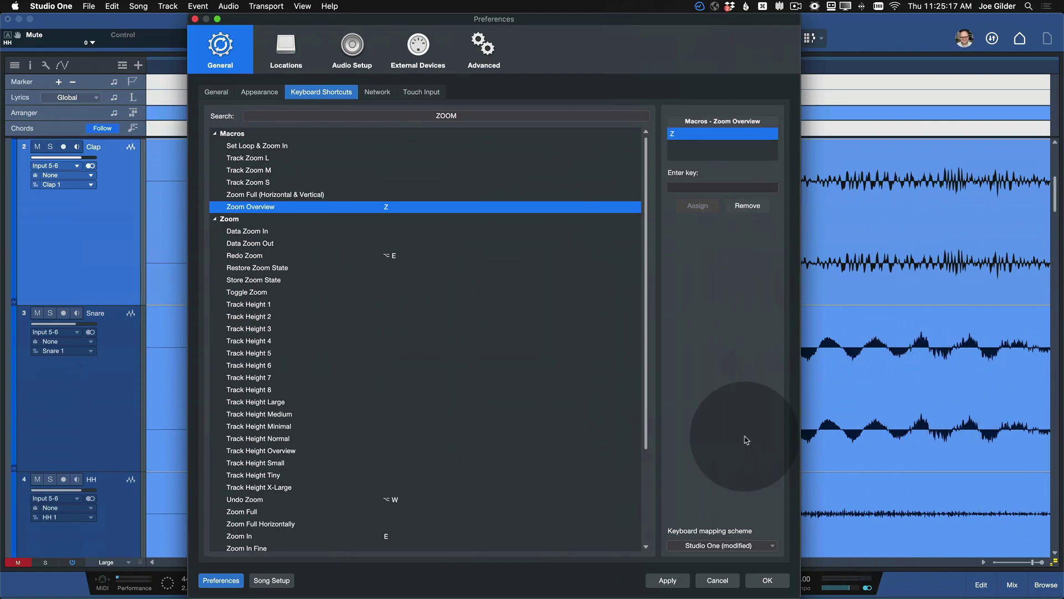
click(659, 583)
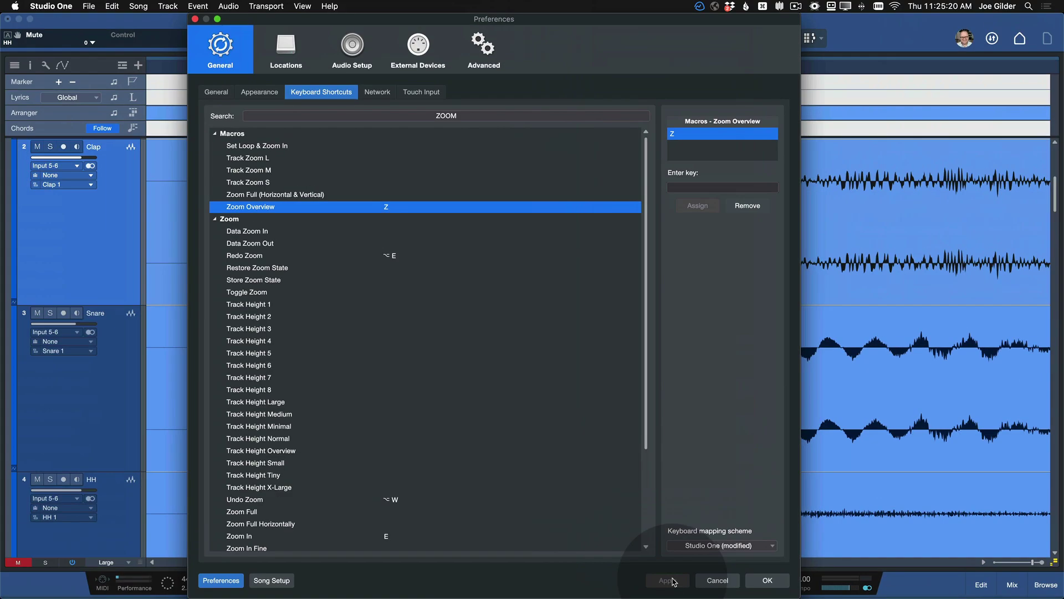
click(767, 581)
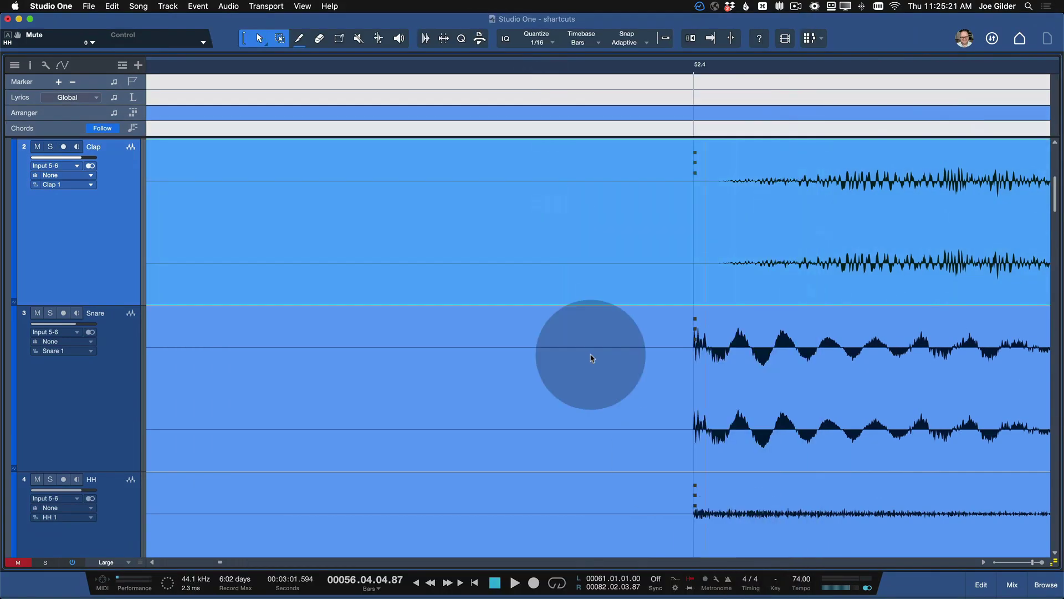
Zoom in and out on the drum waveforms near bar 52.4, and fit the whole song in view with the Zoom Overview macro.
scroll(766, 263, up, 10)
scroll(765, 262, down, 6)
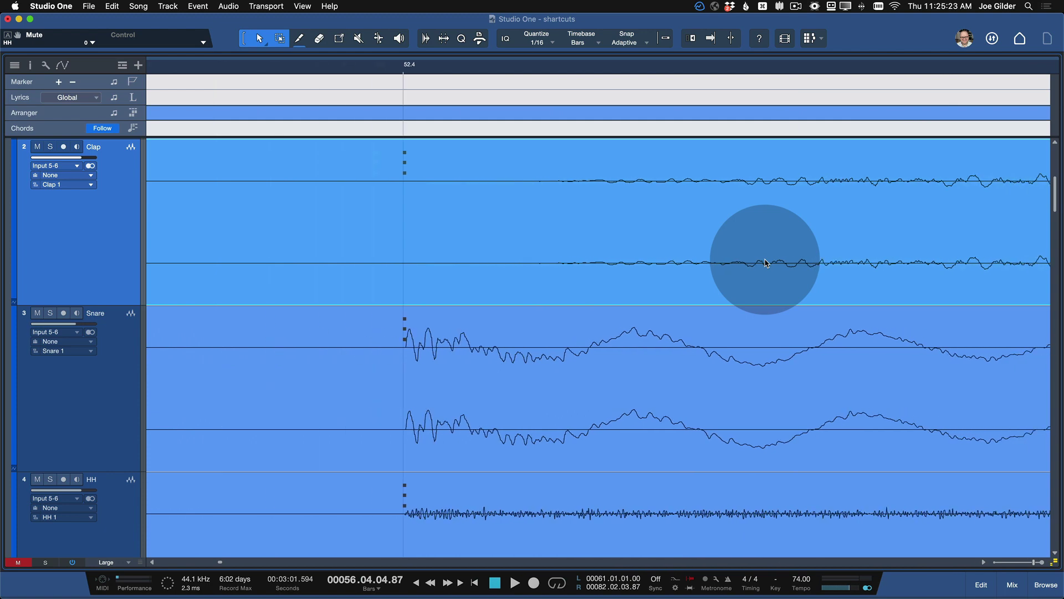
scroll(766, 262, up, 1)
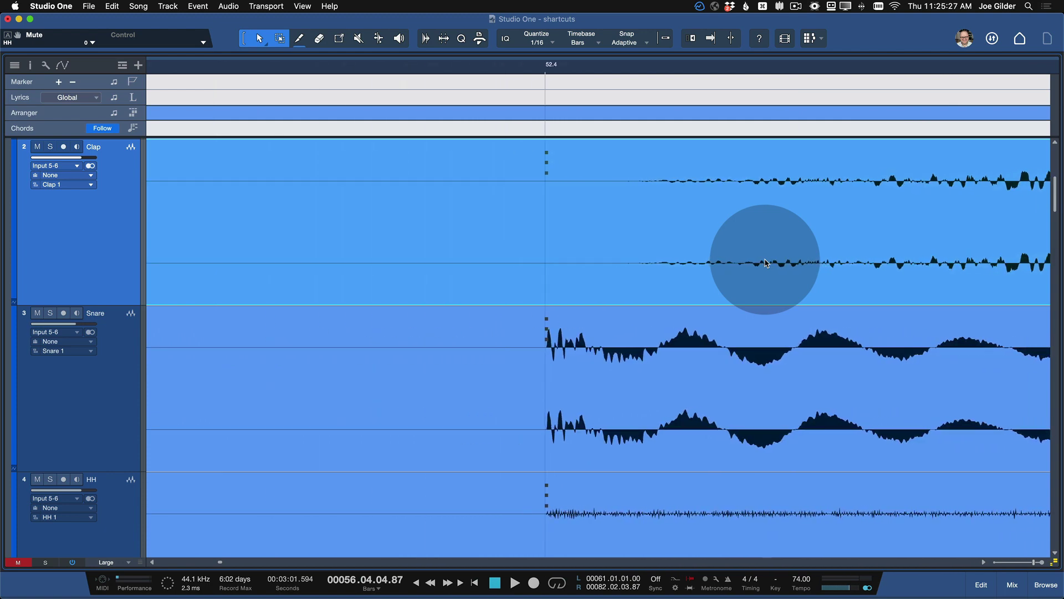
scroll(717, 285, up, 4)
scroll(598, 358, up, 8)
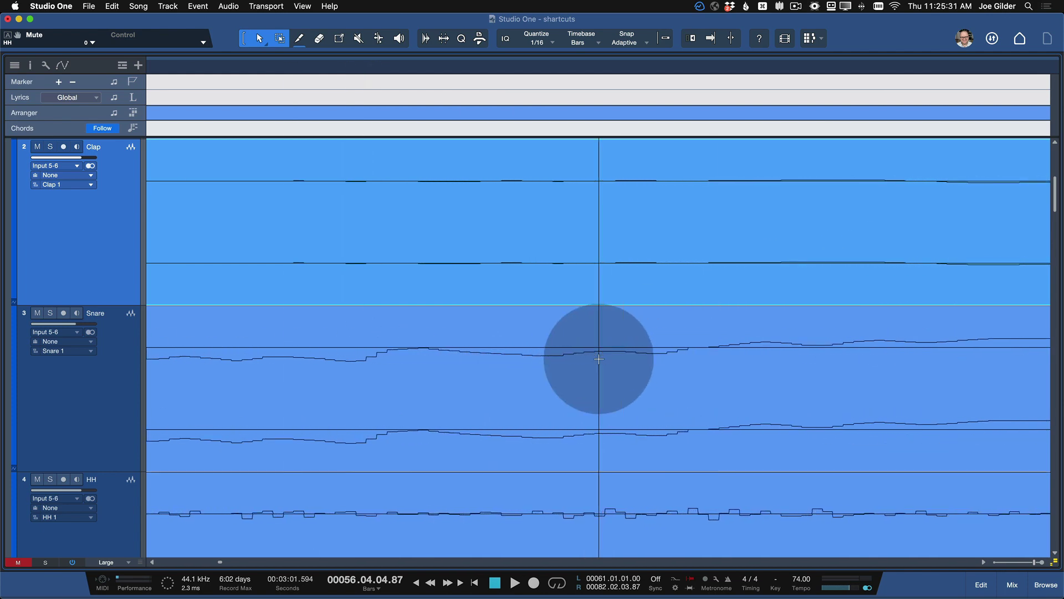
key(shift+z)
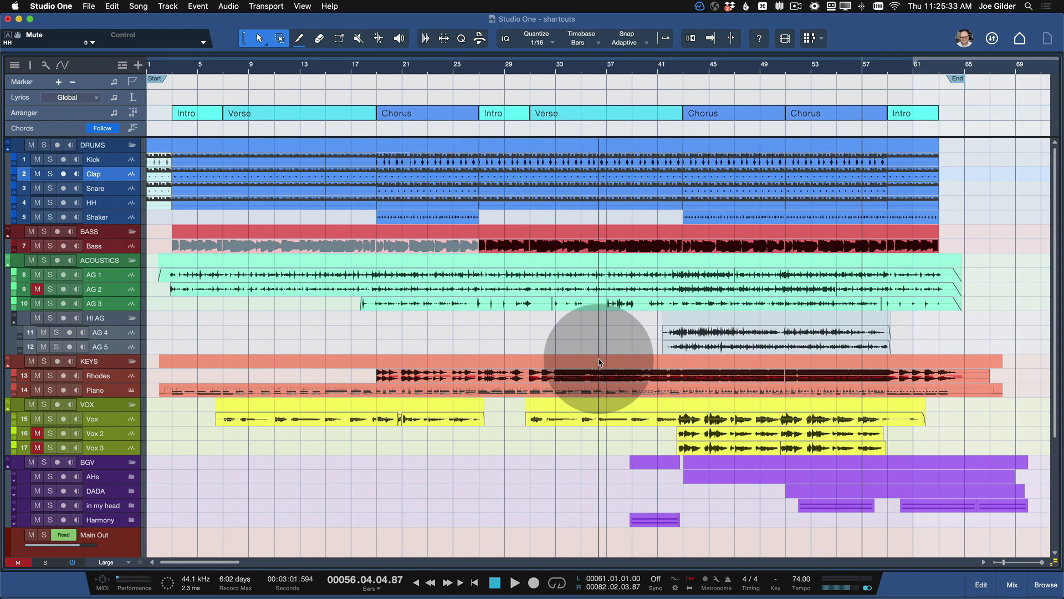